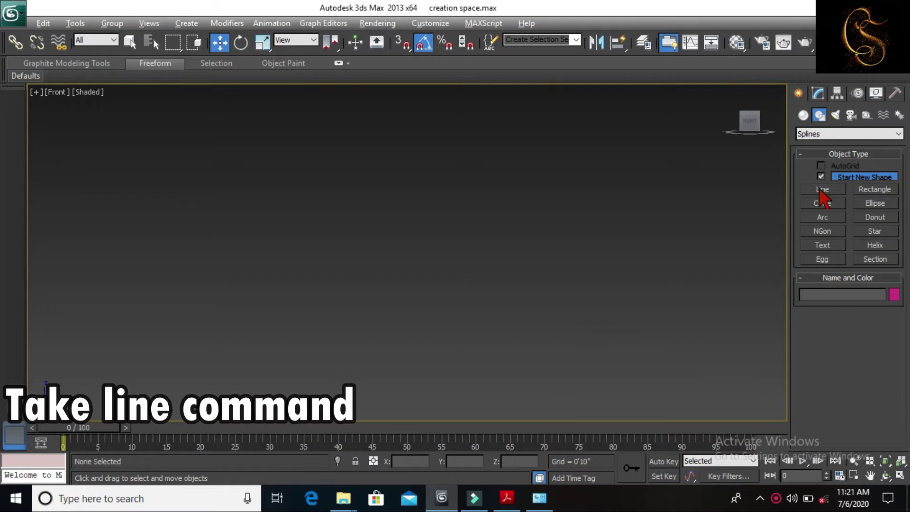
# - Draw the rim and bowl of the wine glass half-profile as a Line spline in the Front view
pyautogui.click(823, 189)
pyautogui.click(469, 126)
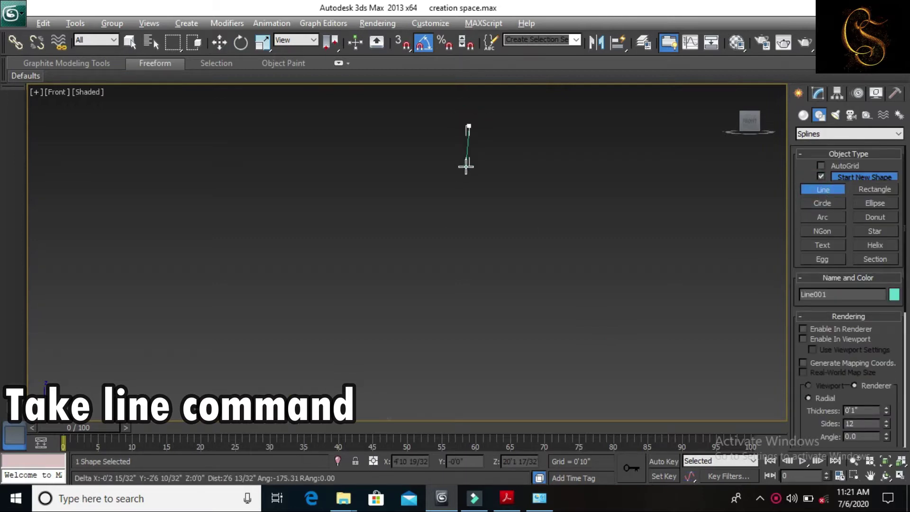
pyautogui.click(472, 168)
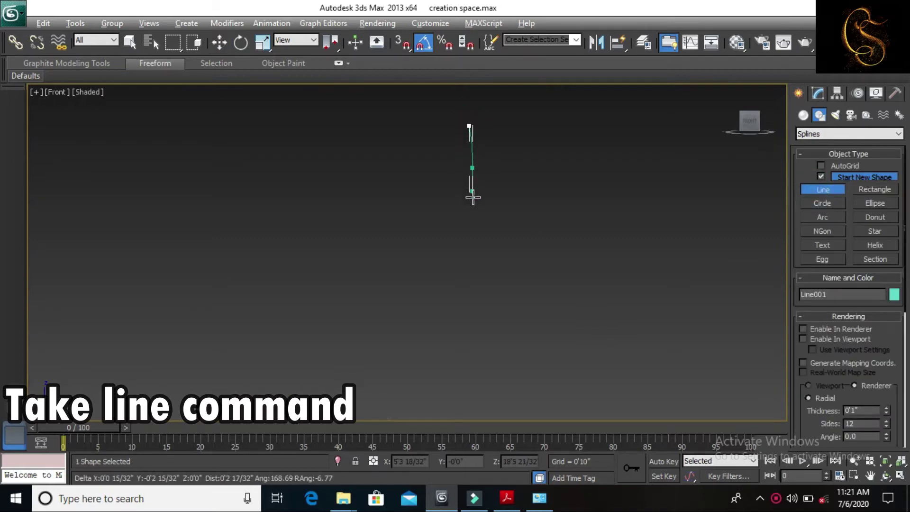
pyautogui.click(462, 227)
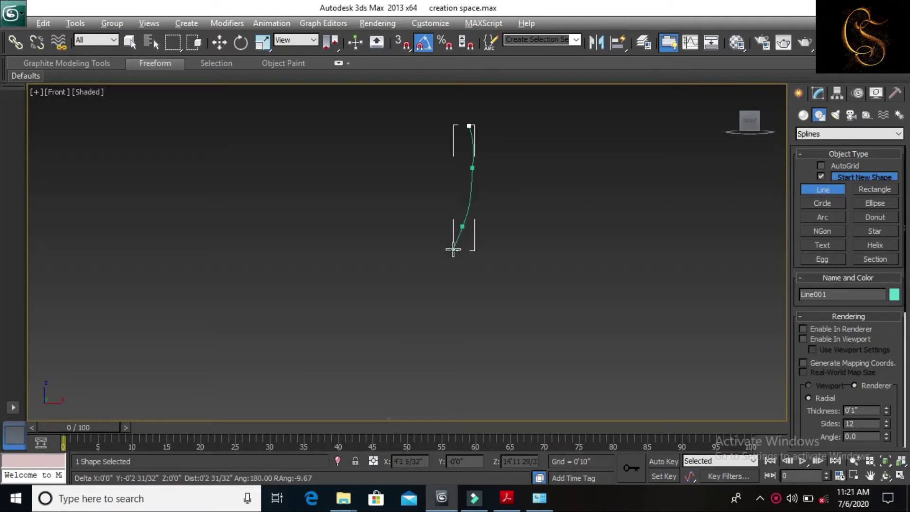
pyautogui.click(440, 269)
pyautogui.moveTo(433, 344); pyautogui.dragTo(432, 315, button='middle')
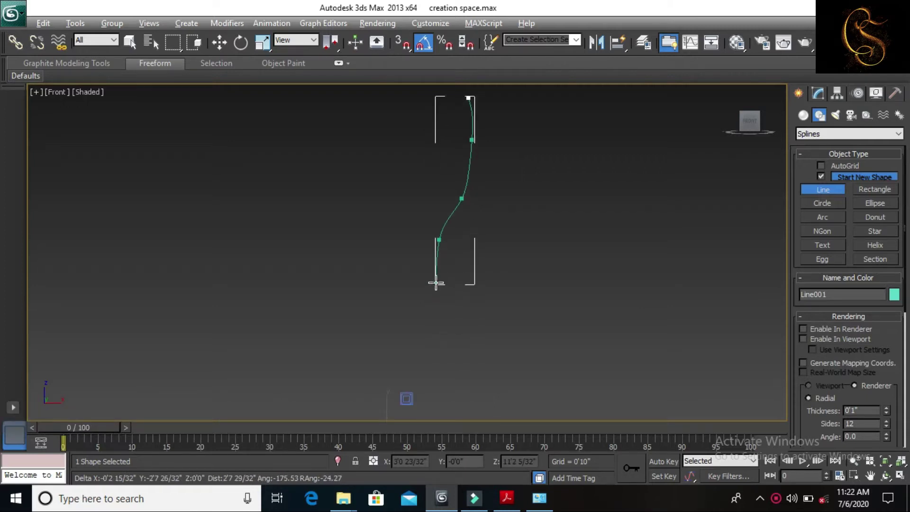
pyautogui.click(436, 291)
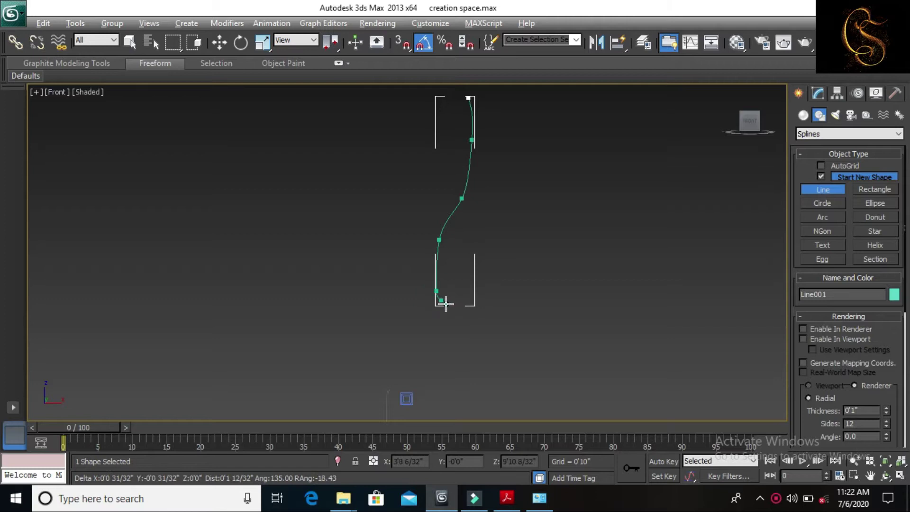
# - Continue the profile down the stem and out to a flat base, then finish the spline
pyautogui.moveTo(439, 317); pyautogui.dragTo(443, 260, button='middle')
pyautogui.click(449, 243)
pyautogui.click(536, 267)
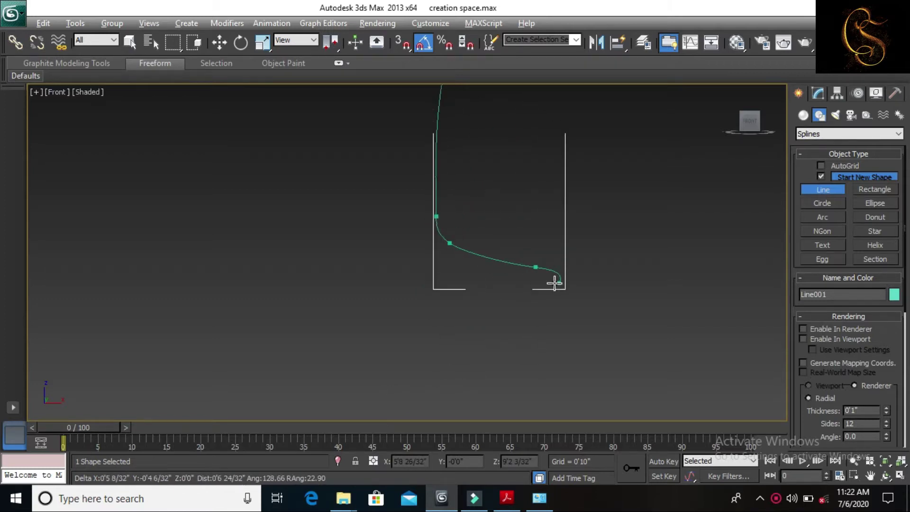
pyautogui.click(555, 280)
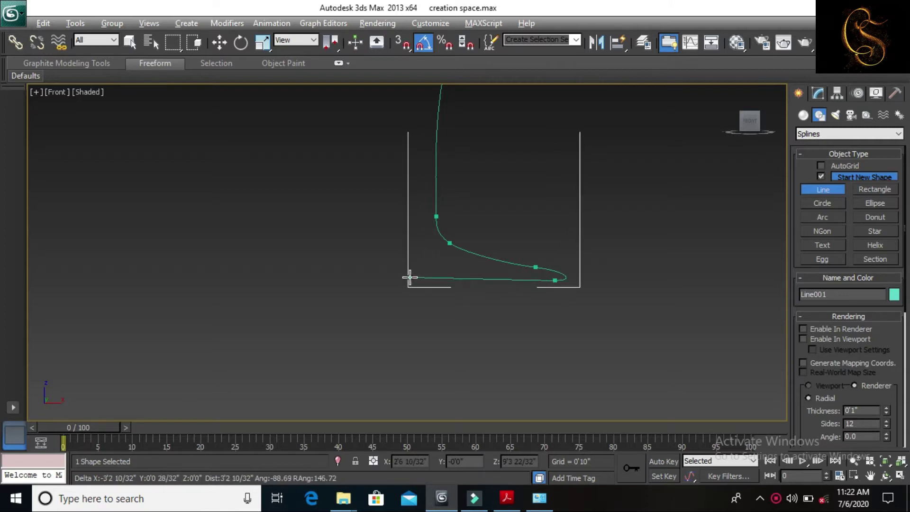
pyautogui.click(408, 278)
pyautogui.rightClick(408, 278)
pyautogui.scroll(-3, 455, 294)
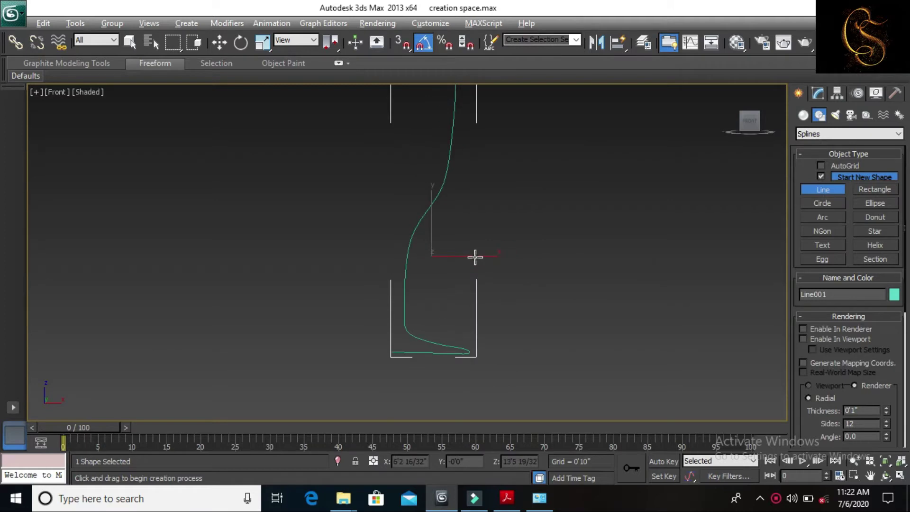
pyautogui.click(219, 42)
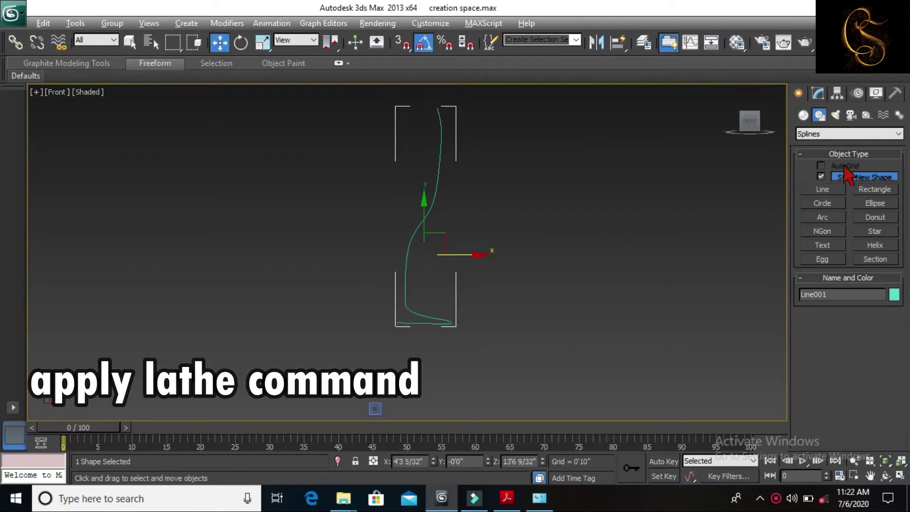
# - Apply a Lathe modifier to Line001, aligned to Min
pyautogui.click(819, 94)
pyautogui.click(835, 130)
pyautogui.scroll(-2, 834, 142)
pyautogui.press('l')
pyautogui.click(816, 143)
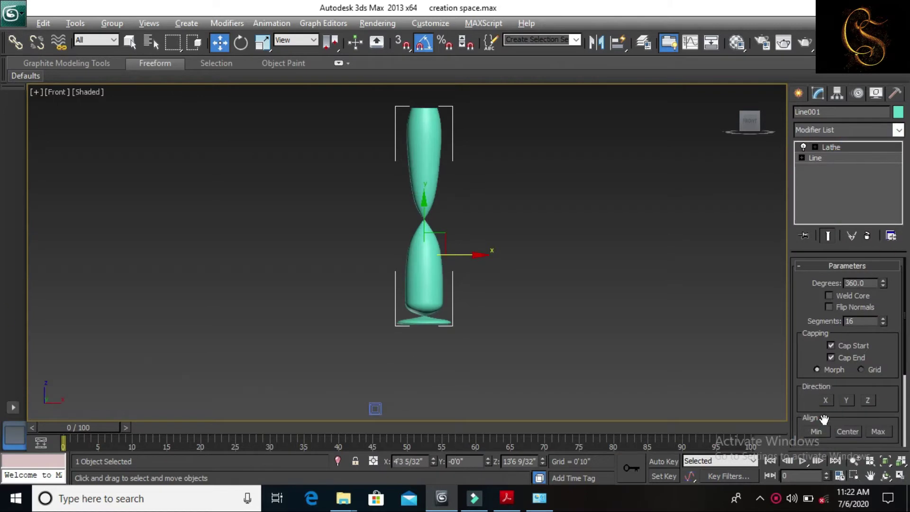
pyautogui.moveTo(824, 419); pyautogui.dragTo(824, 361)
pyautogui.click(828, 375)
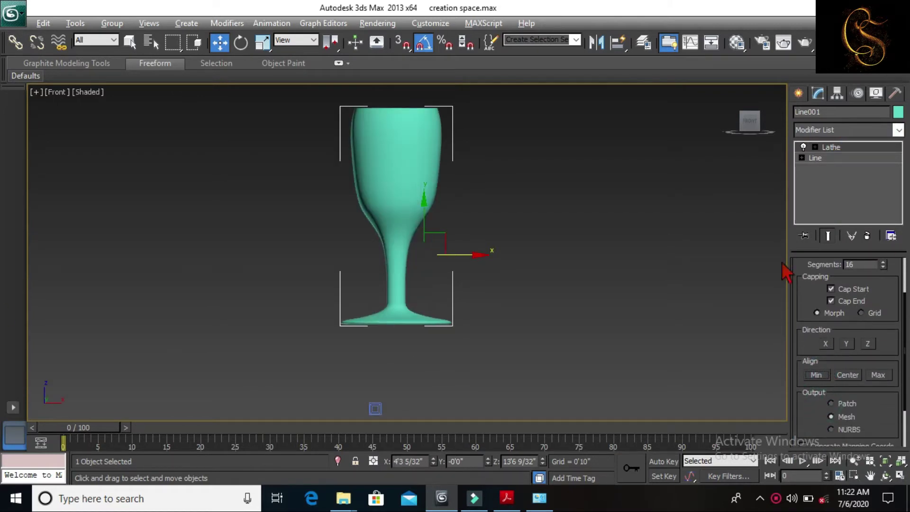
# - Shift the Lathe axis down and to the right to reshape the glass
pyautogui.click(815, 147)
pyautogui.click(835, 158)
pyautogui.moveTo(429, 248); pyautogui.dragTo(431, 215)
pyautogui.moveTo(445, 248); pyautogui.dragTo(469, 303)
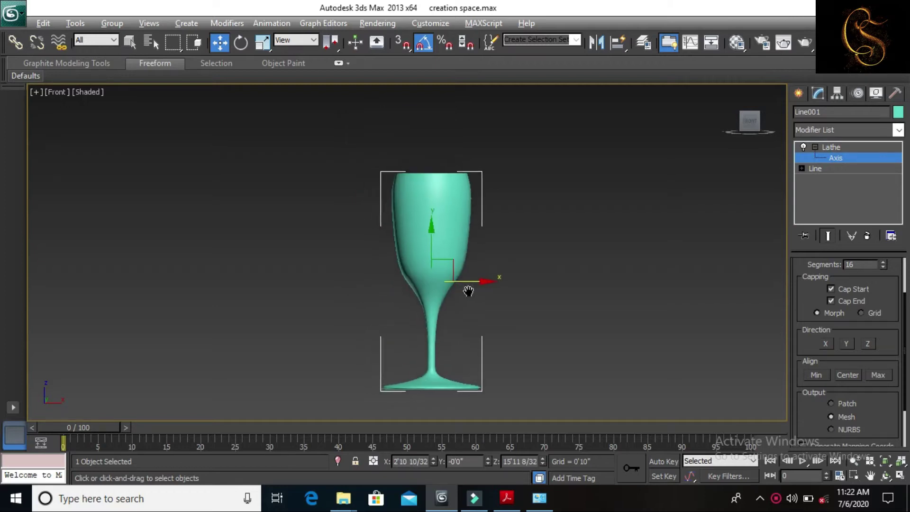
# - Raise the top vertex of the Line001 profile and review the lathed result
pyautogui.click(802, 169)
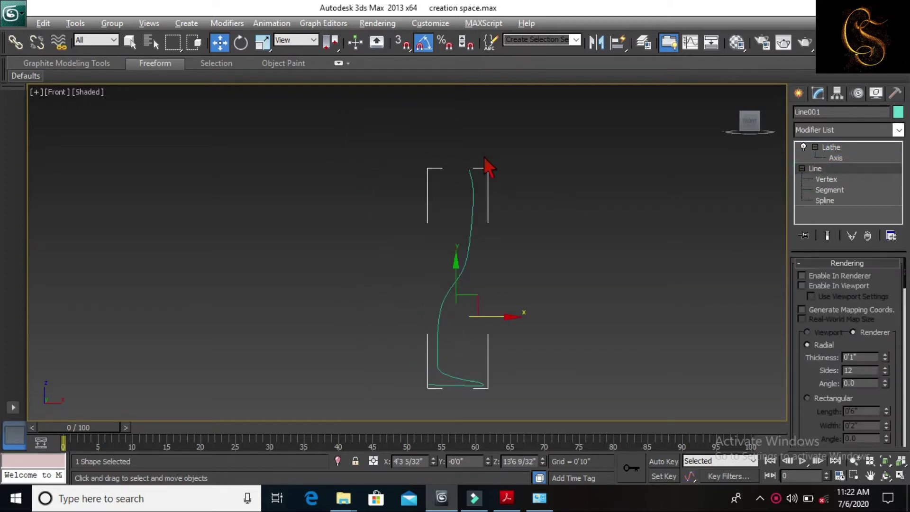
pyautogui.click(826, 179)
pyautogui.click(469, 170)
pyautogui.scroll(2, 474, 153)
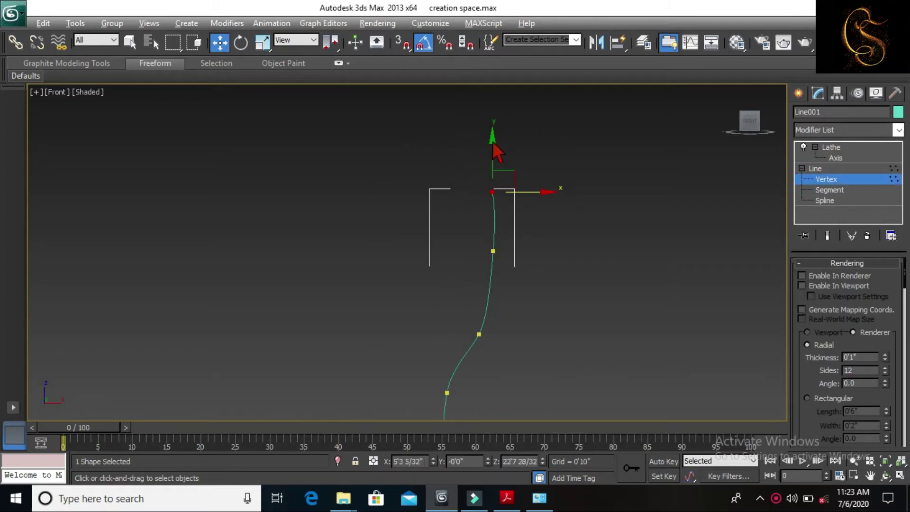
pyautogui.moveTo(494, 142); pyautogui.dragTo(492, 126)
pyautogui.scroll(-2, 472, 319)
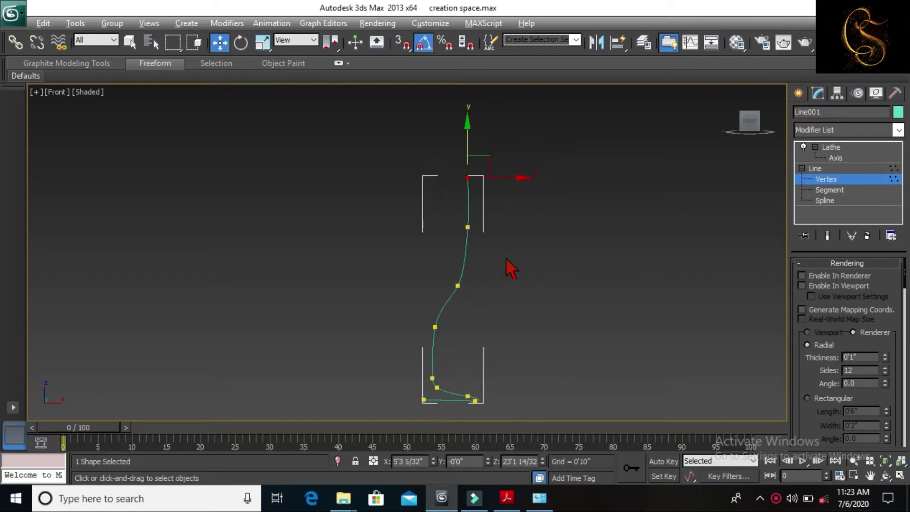
pyautogui.click(870, 158)
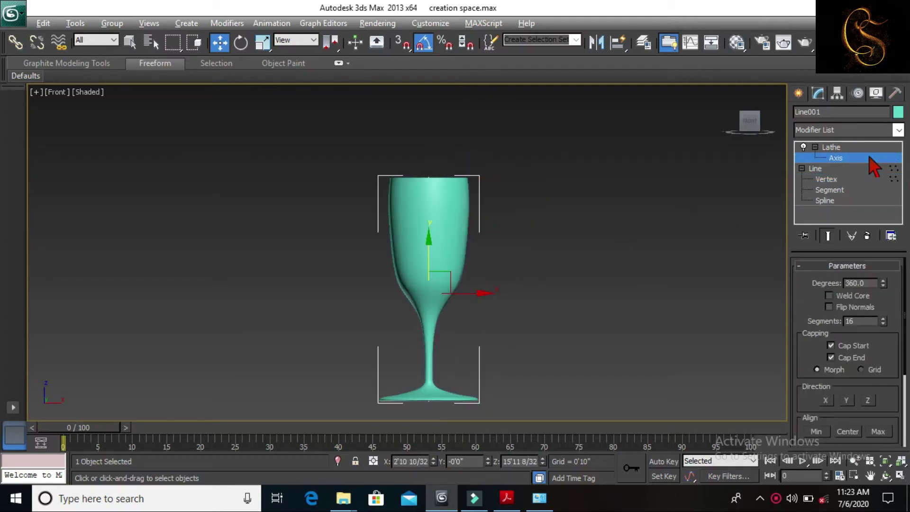
# - Nudge a profile vertex near the rim slightly and orbit to check the lathed glass
pyautogui.click(816, 168)
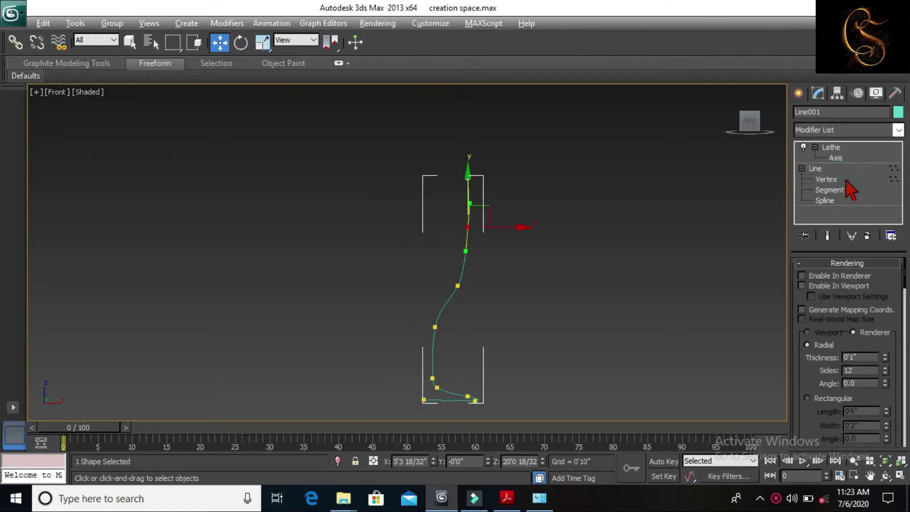
pyautogui.scroll(2, 480, 222)
pyautogui.click(524, 218)
pyautogui.moveTo(524, 218); pyautogui.dragTo(525, 218)
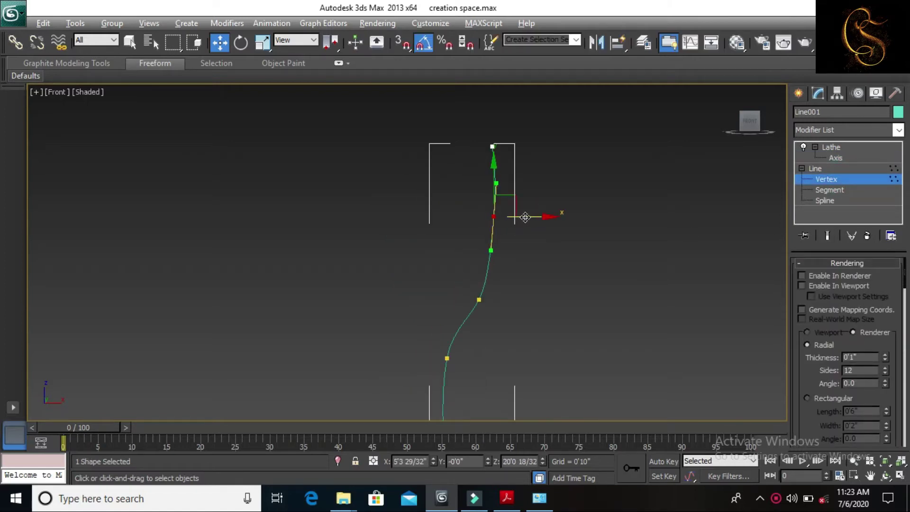
pyautogui.click(852, 159)
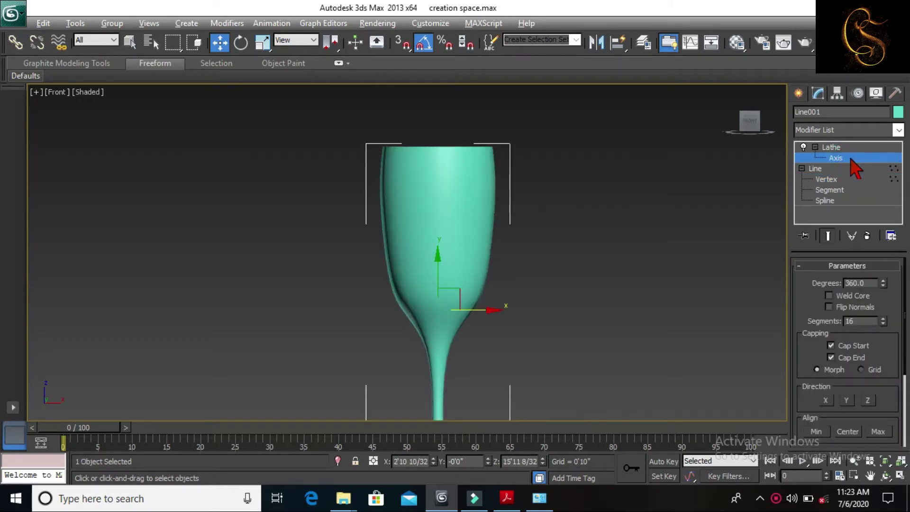
pyautogui.click(827, 180)
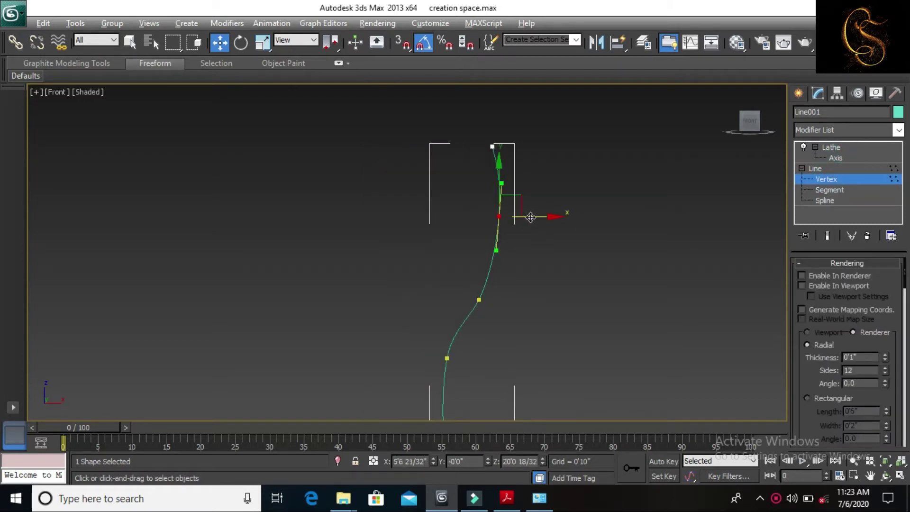
pyautogui.click(852, 160)
pyautogui.moveTo(496, 203)
pyautogui.keyDown('alt'); pyautogui.mouseDown(button='middle')
pyautogui.moveTo(504, 285)
pyautogui.moveTo(510, 227)
pyautogui.mouseUp(button='middle'); pyautogui.keyUp('alt')
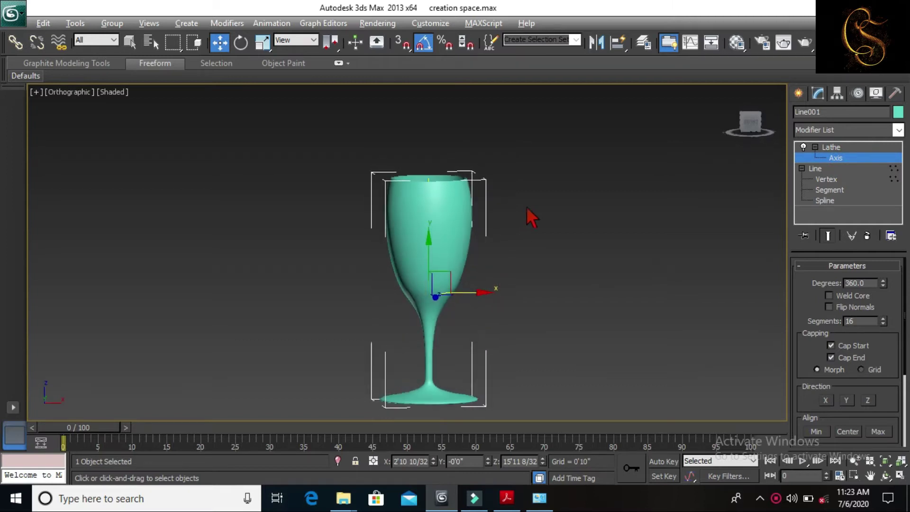
# - Select an upper profile vertex and adjust the Lathe axis so the glass is symmetric
pyautogui.click(827, 179)
pyautogui.scroll(2, 504, 257)
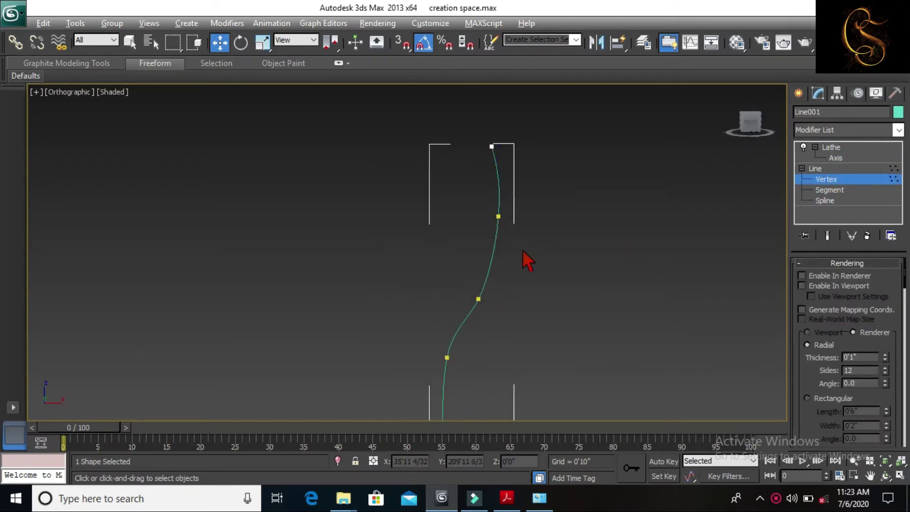
pyautogui.moveTo(490, 288); pyautogui.dragTo(475, 310)
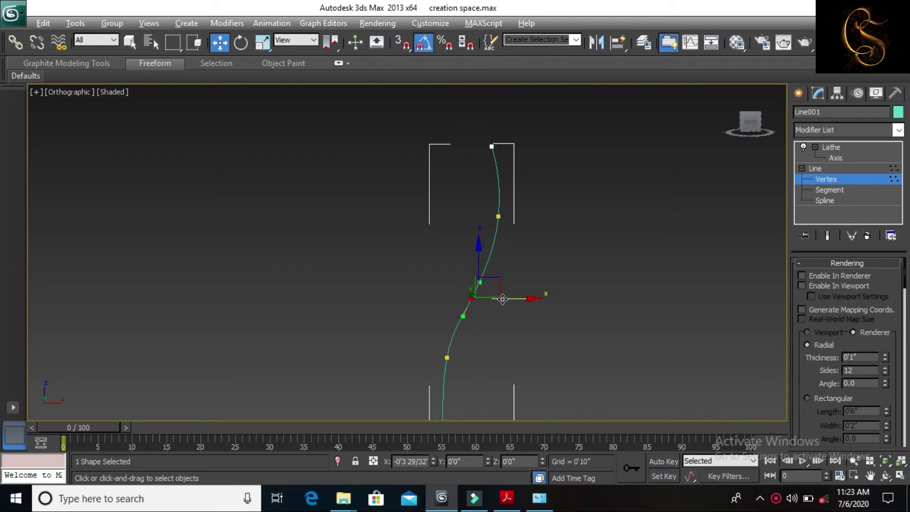
pyautogui.click(848, 158)
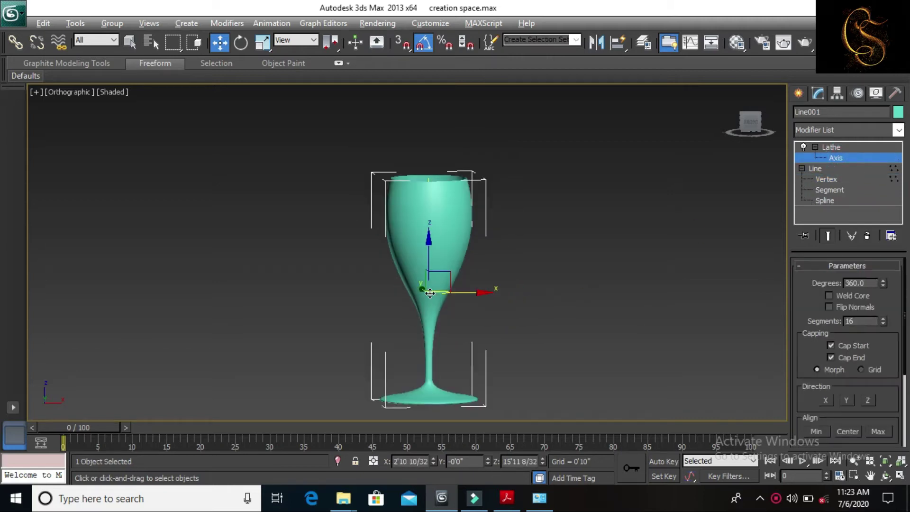
pyautogui.moveTo(430, 293); pyautogui.dragTo(426, 295)
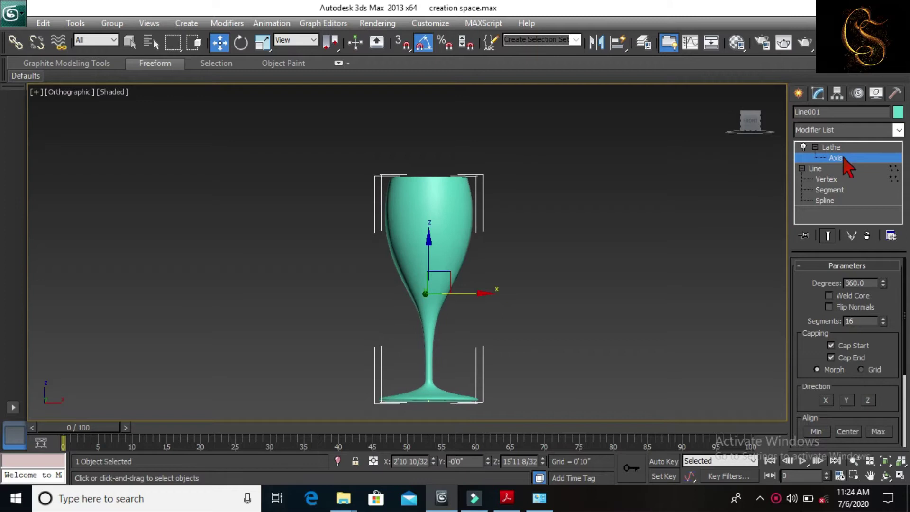
# - Shift the middle profile vertex slightly and select the top vertex
pyautogui.click(836, 180)
pyautogui.click(498, 217)
pyautogui.moveTo(524, 218); pyautogui.dragTo(526, 219)
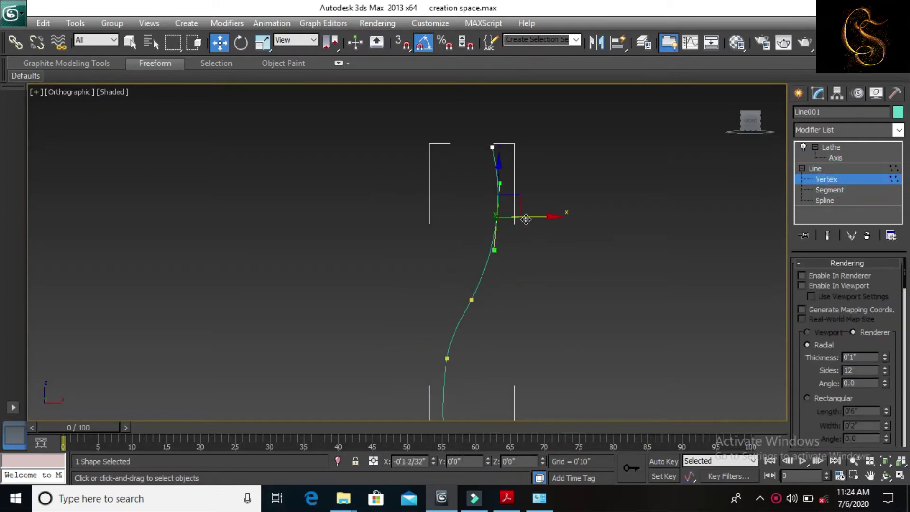
pyautogui.moveTo(553, 175); pyautogui.dragTo(551, 200, button='middle')
pyautogui.moveTo(538, 149); pyautogui.dragTo(482, 185)
pyautogui.moveTo(487, 128); pyautogui.dragTo(487, 121)
pyautogui.click(835, 158)
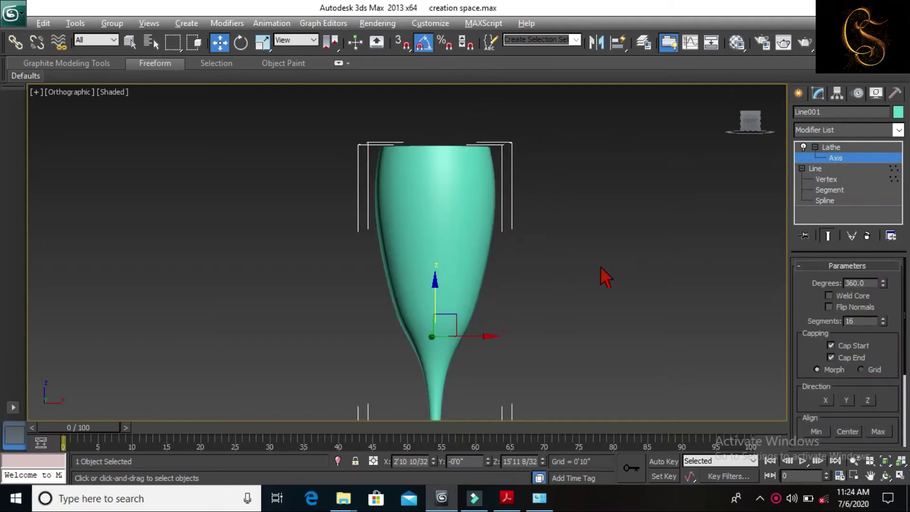
# - Raise the top profile vertex to heighten the glass and recentre the view
pyautogui.click(832, 179)
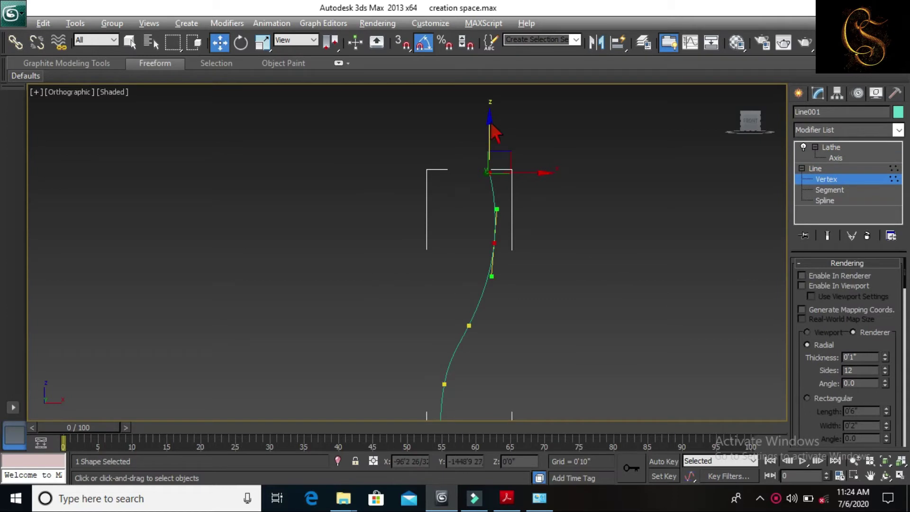
pyautogui.click(488, 170)
pyautogui.moveTo(490, 143); pyautogui.dragTo(496, 110)
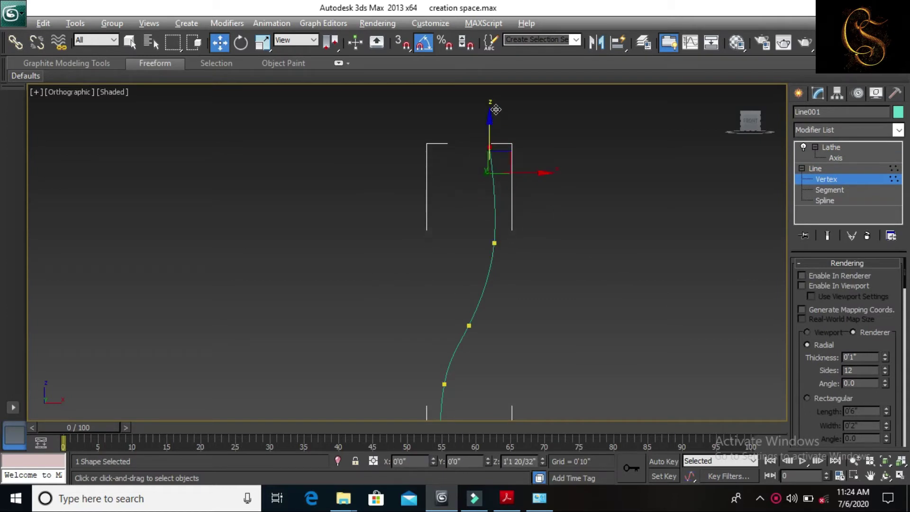
pyautogui.click(835, 158)
pyautogui.scroll(-5, 592, 242)
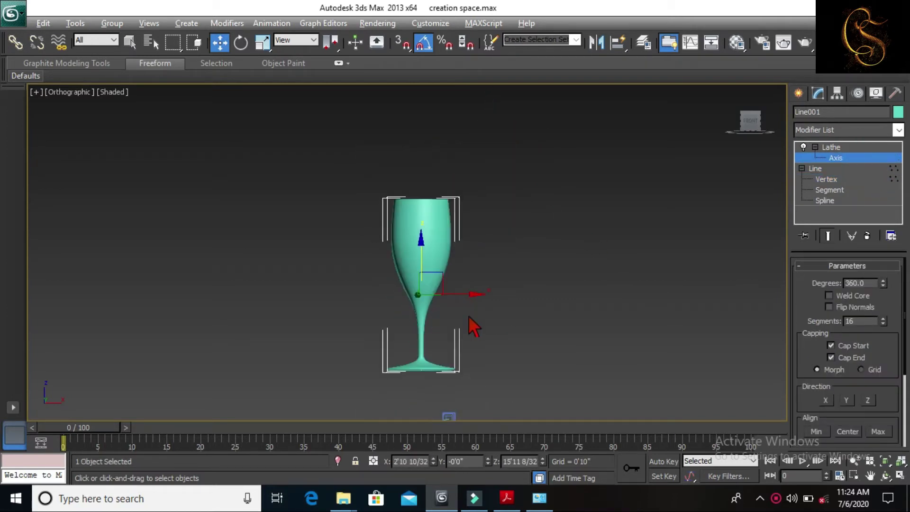
pyautogui.moveTo(473, 345); pyautogui.dragTo(469, 317, button='middle')
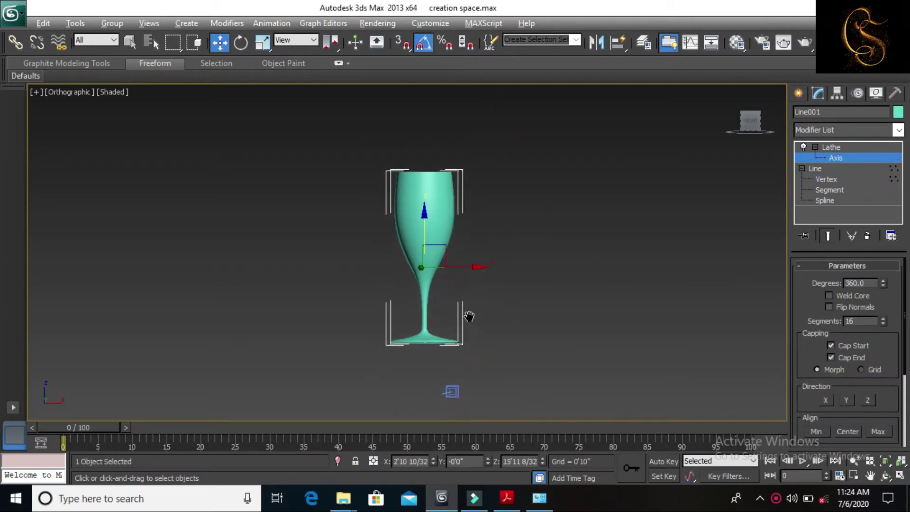
# - Select the two middle profile vertices and shift the Lathe axis to widen the glass
pyautogui.click(835, 180)
pyautogui.moveTo(488, 142); pyautogui.dragTo(424, 283)
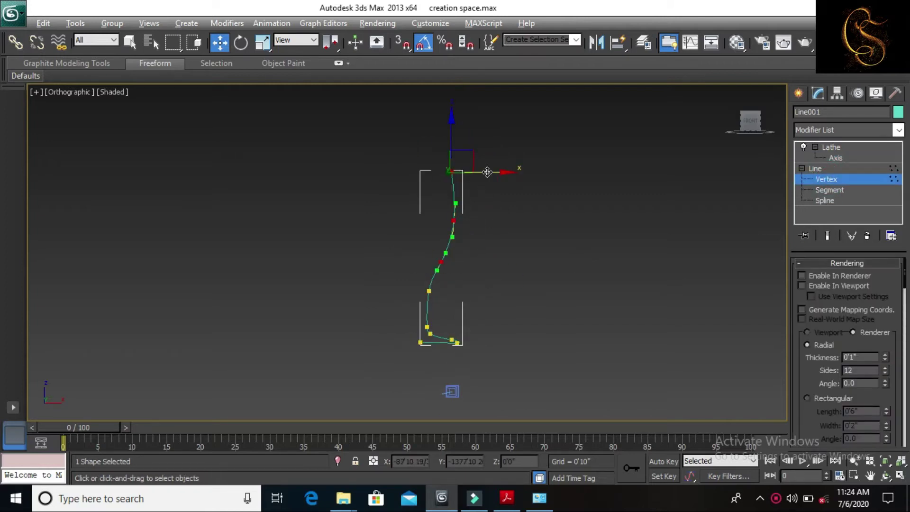
pyautogui.click(855, 162)
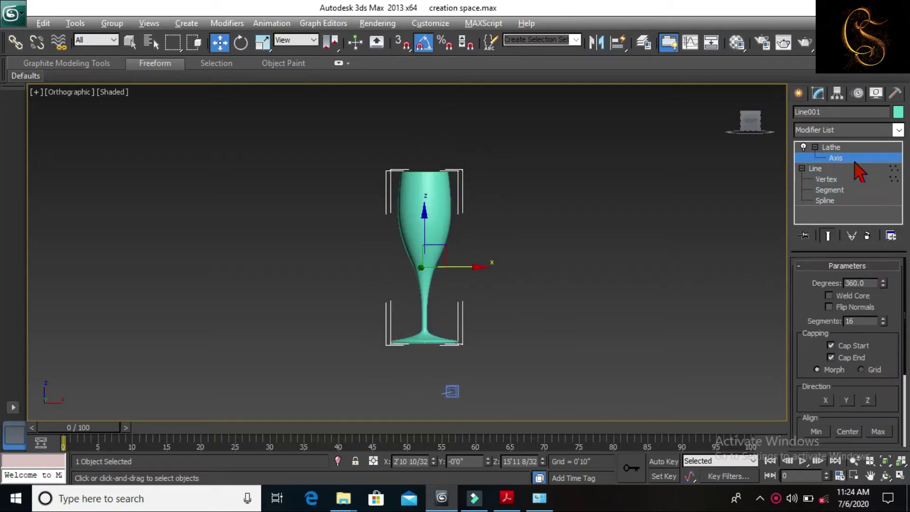
pyautogui.moveTo(481, 273); pyautogui.dragTo(494, 261)
# - Select the rim profile vertex and orbit to view the glass from slightly above
pyautogui.click(849, 179)
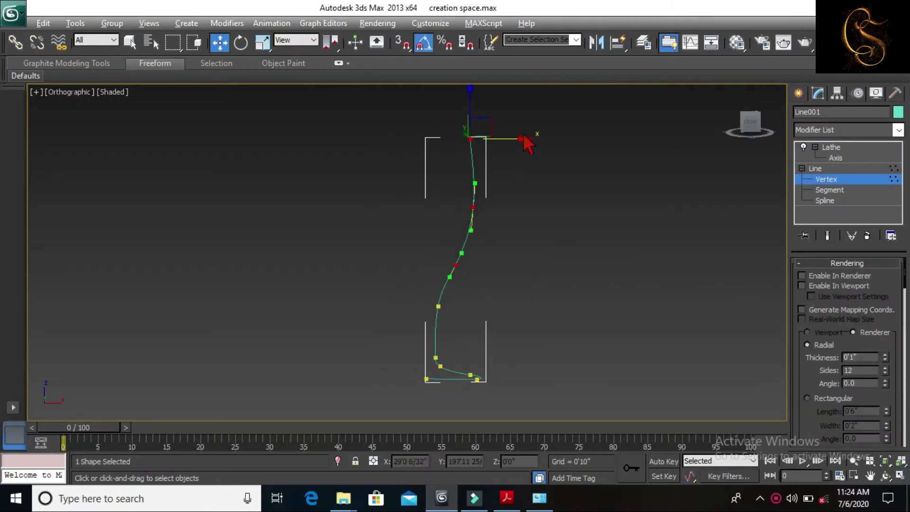
pyautogui.moveTo(481, 215); pyautogui.dragTo(459, 273)
pyautogui.click(520, 138)
pyautogui.click(834, 158)
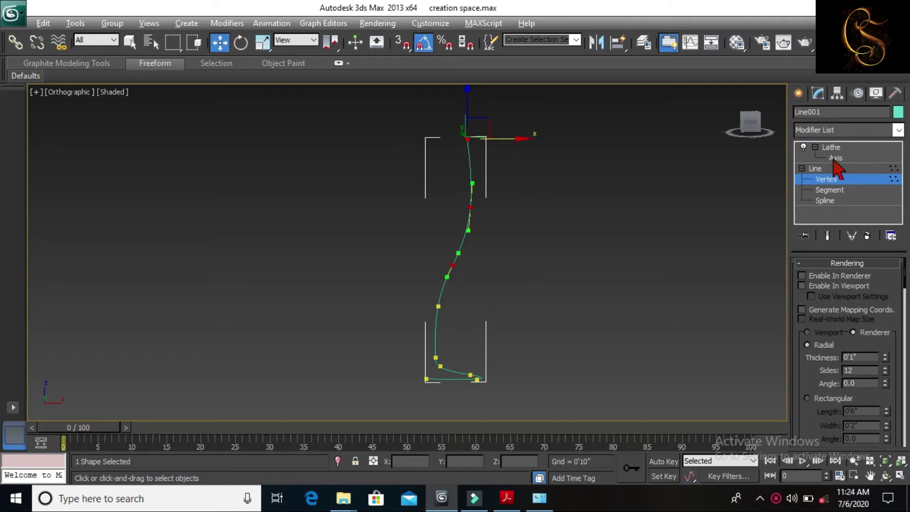
pyautogui.moveTo(510, 317)
pyautogui.keyDown('alt'); pyautogui.mouseDown(button='middle')
pyautogui.moveTo(510, 301)
pyautogui.moveTo(502, 331)
pyautogui.moveTo(506, 318)
pyautogui.mouseUp(button='middle'); pyautogui.keyUp('alt')
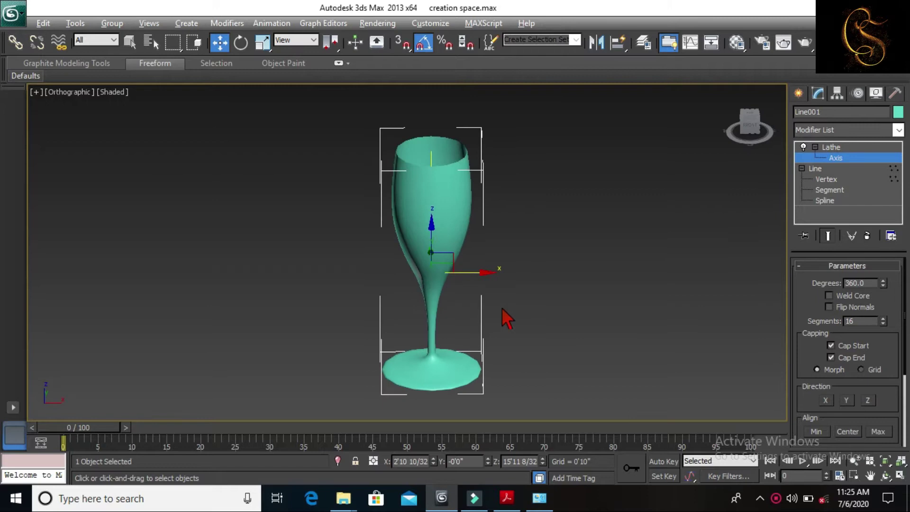
# - Pull the two base vertices inward for a narrower, flatter foot and zoom to review
pyautogui.click(826, 180)
pyautogui.scroll(3, 481, 375)
pyautogui.moveTo(550, 357); pyautogui.dragTo(537, 310, button='middle')
pyautogui.moveTo(533, 302)
pyautogui.mouseDown()
pyautogui.moveTo(497, 303)
pyautogui.moveTo(532, 296)
pyautogui.mouseUp()
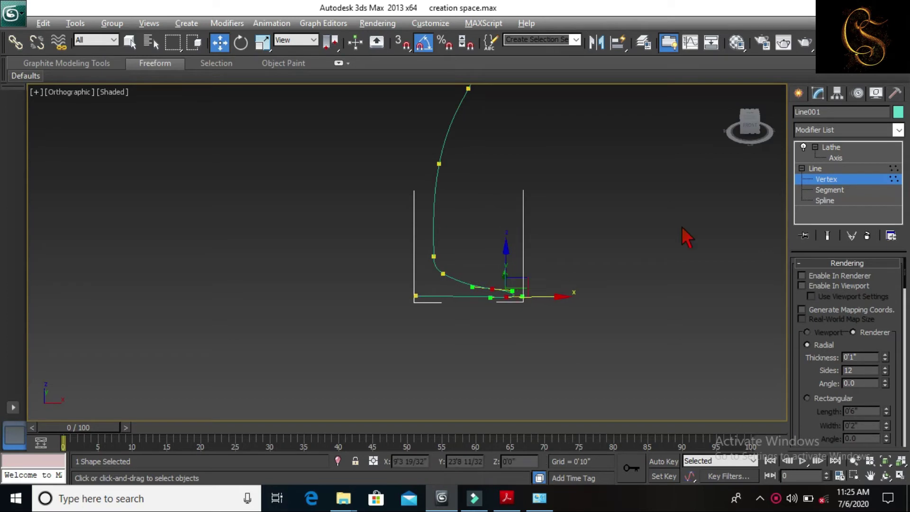
pyautogui.click(835, 157)
pyautogui.scroll(-2, 511, 265)
pyautogui.scroll(-2, 512, 265)
pyautogui.scroll(-2, 518, 310)
pyautogui.scroll(-2, 508, 237)
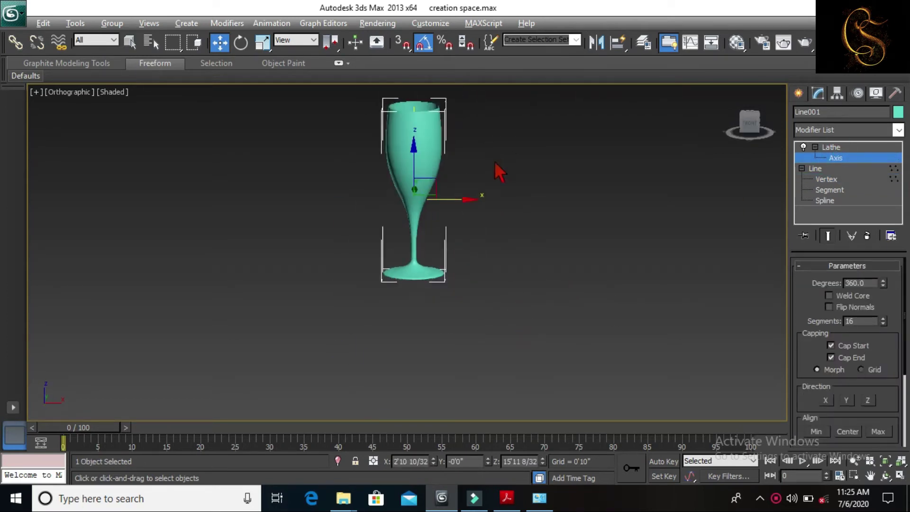
pyautogui.scroll(2, 495, 199)
pyautogui.scroll(2, 471, 157)
# - Add a Shell modifier to the glass with an Outer Amount of about 0'1 13/32"
pyautogui.scroll(2, 465, 152)
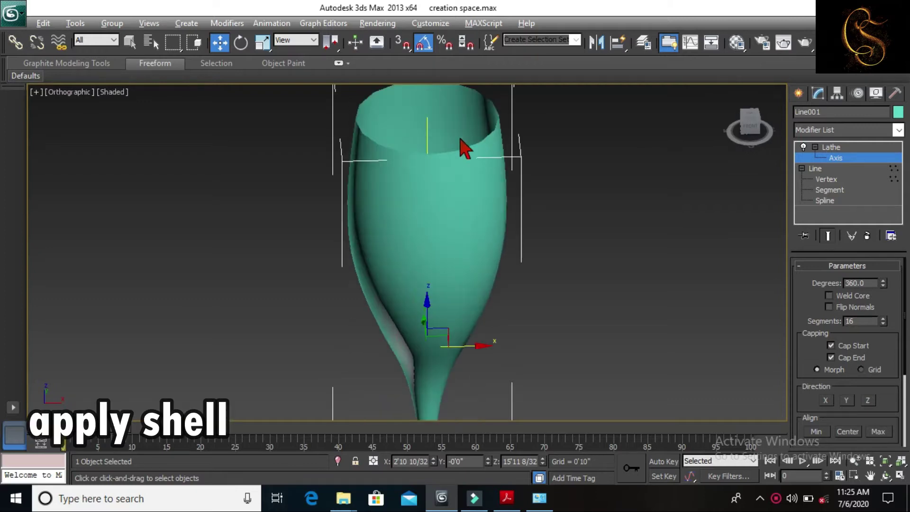
pyautogui.scroll(2, 493, 156)
pyautogui.click(837, 130)
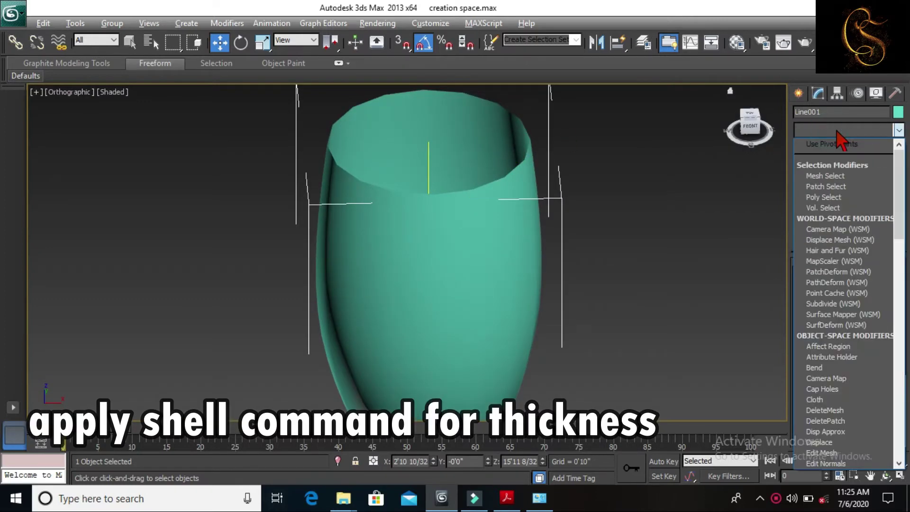
pyautogui.write('sh')
pyautogui.press('Return')
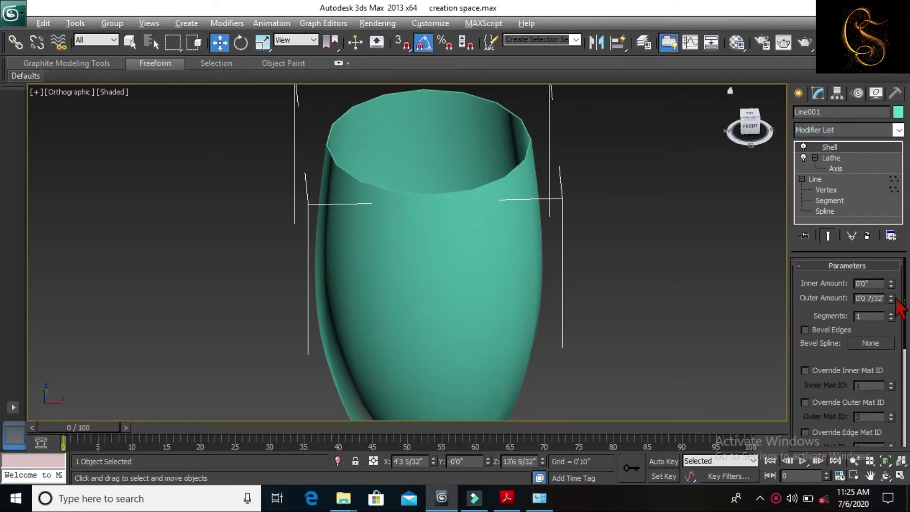
pyautogui.moveTo(888, 288); pyautogui.dragTo(890, 232)
# - Orbit around the shelled glass to check its wall thickness from above and side-on
pyautogui.scroll(-5, 562, 246)
pyautogui.scroll(-1, 562, 245)
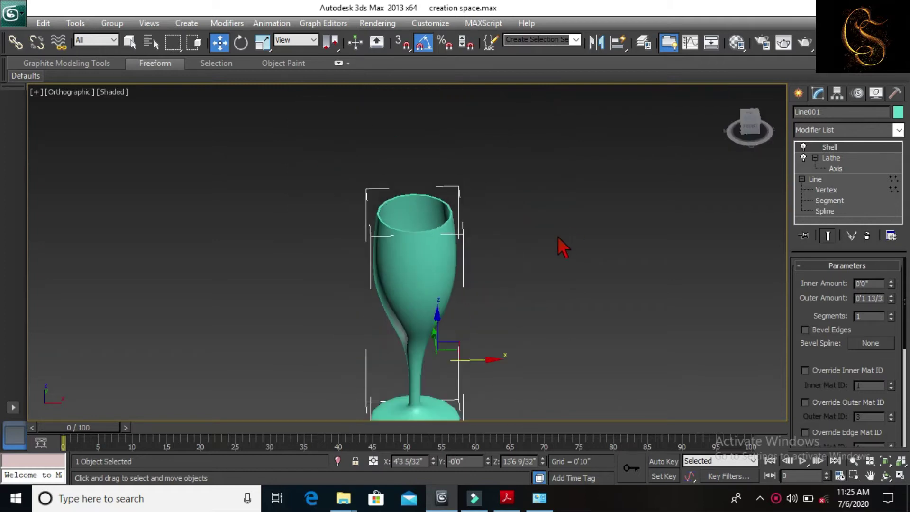
pyautogui.scroll(-2, 563, 247)
pyautogui.moveTo(439, 276)
pyautogui.keyDown('alt'); pyautogui.mouseDown(button='middle')
pyautogui.moveTo(488, 260)
pyautogui.moveTo(574, 256)
pyautogui.moveTo(719, 290)
pyautogui.moveTo(519, 323)
pyautogui.moveTo(457, 211)
pyautogui.mouseUp(button='middle'); pyautogui.keyUp('alt')
pyautogui.scroll(2, 457, 211)
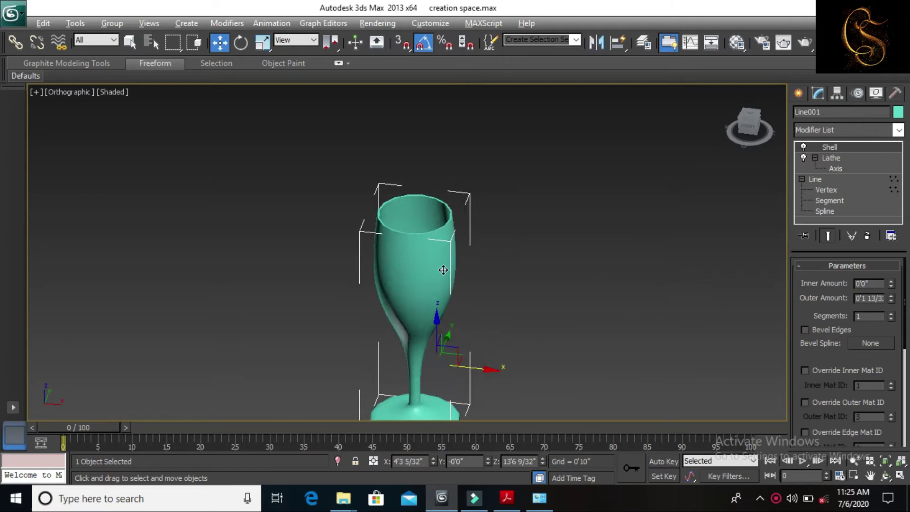
pyautogui.scroll(3, 457, 211)
pyautogui.scroll(-4, 457, 211)
pyautogui.keyDown('alt'); pyautogui.moveTo(525, 319); pyautogui.dragTo(464, 319, button='middle'); pyautogui.keyUp('alt')
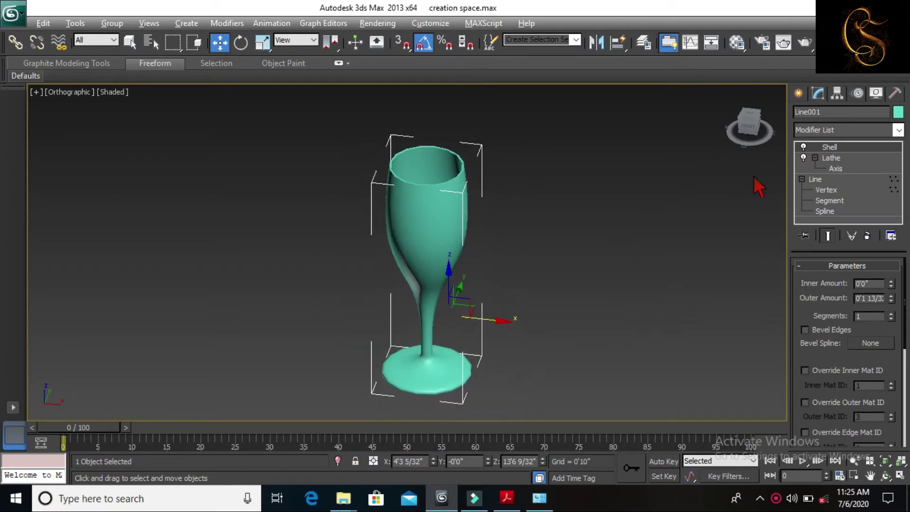
pyautogui.click(798, 93)
pyautogui.moveTo(591, 254)
pyautogui.keyDown('alt'); pyautogui.mouseDown(button='middle')
pyautogui.moveTo(578, 281)
pyautogui.moveTo(575, 254)
pyautogui.mouseUp(button='middle'); pyautogui.keyUp('alt')
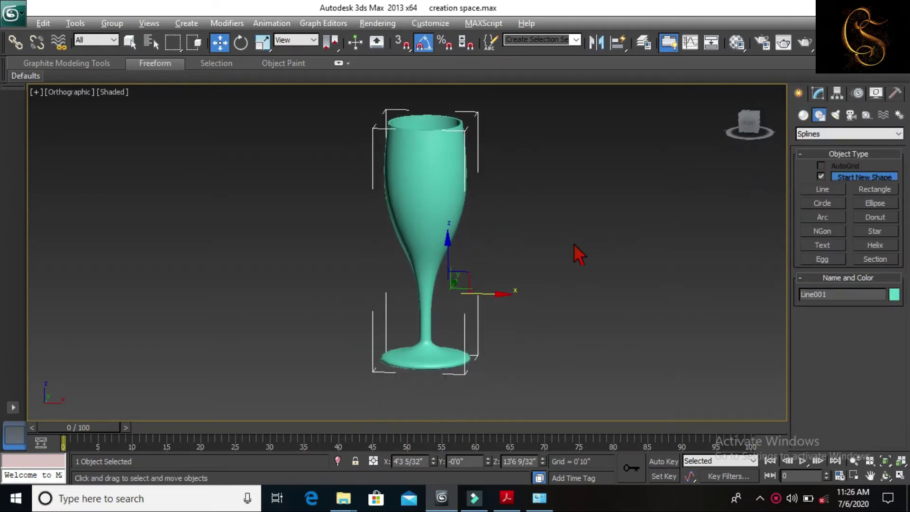
# - Set a Material Editor slot to a VRayMtl
pyautogui.press('m')
pyautogui.click(858, 235)
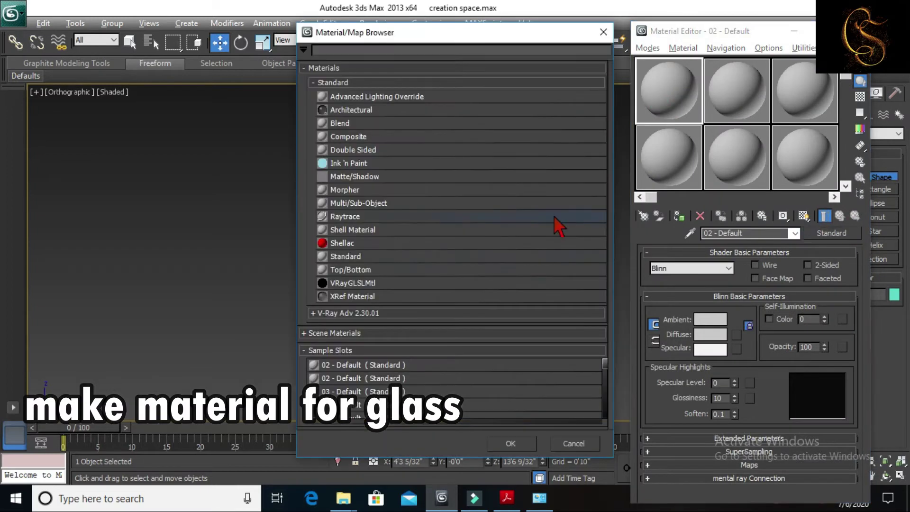
pyautogui.click(429, 313)
pyautogui.doubleClick(375, 432)
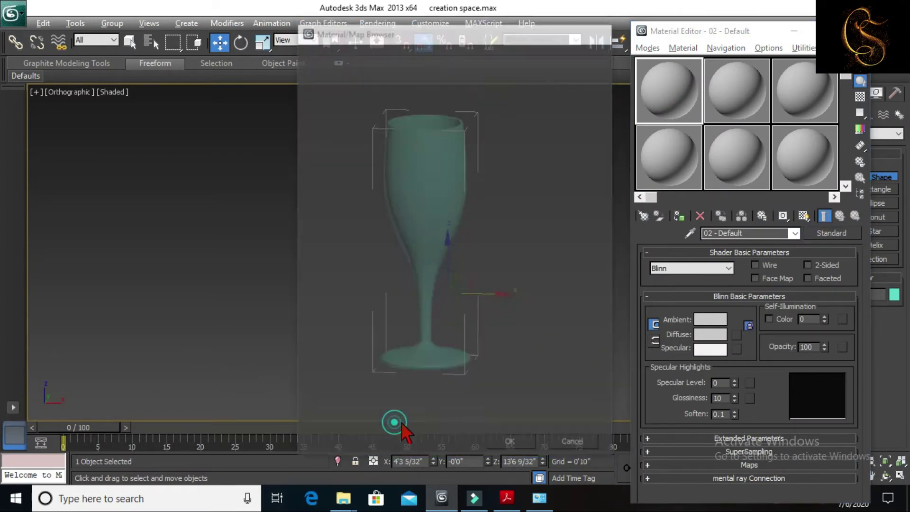
# - Set the VRayMtl diffuse colour to black
pyautogui.click(747, 321)
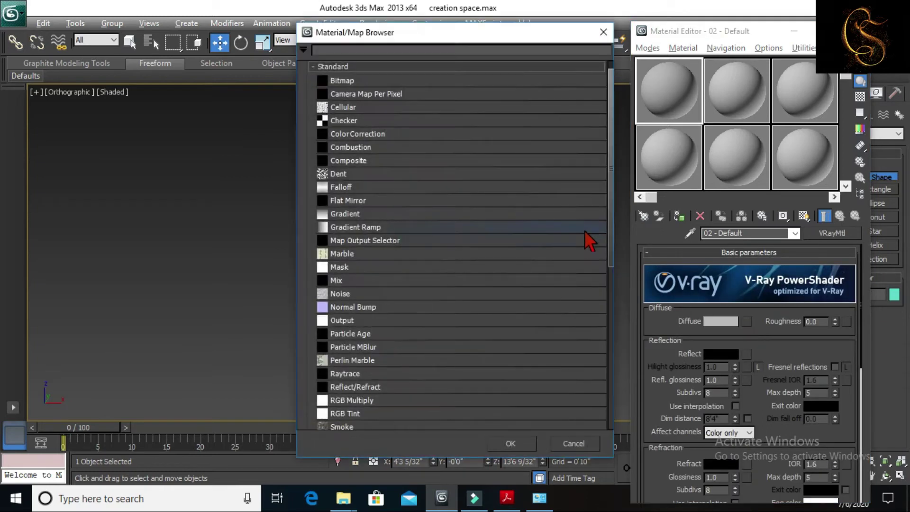
pyautogui.click(610, 37)
pyautogui.click(721, 322)
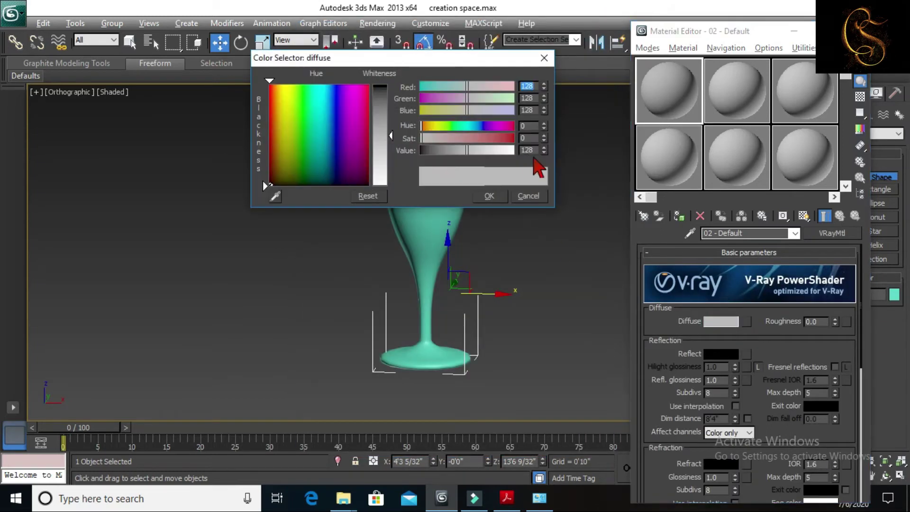
pyautogui.doubleClick(535, 150)
pyautogui.write('0')
pyautogui.press('Return')
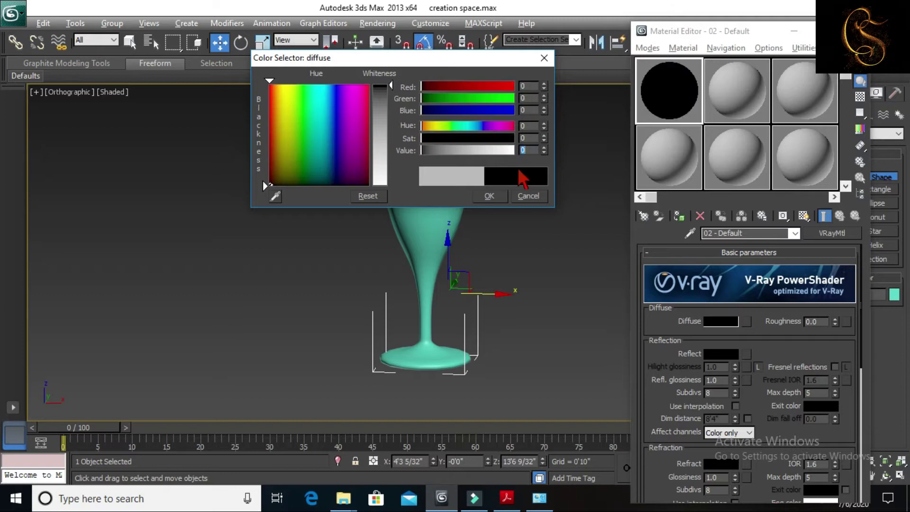
pyautogui.click(489, 195)
# - Set reflection to grey (value 80) and refraction to near-white (value 235)
pyautogui.click(721, 359)
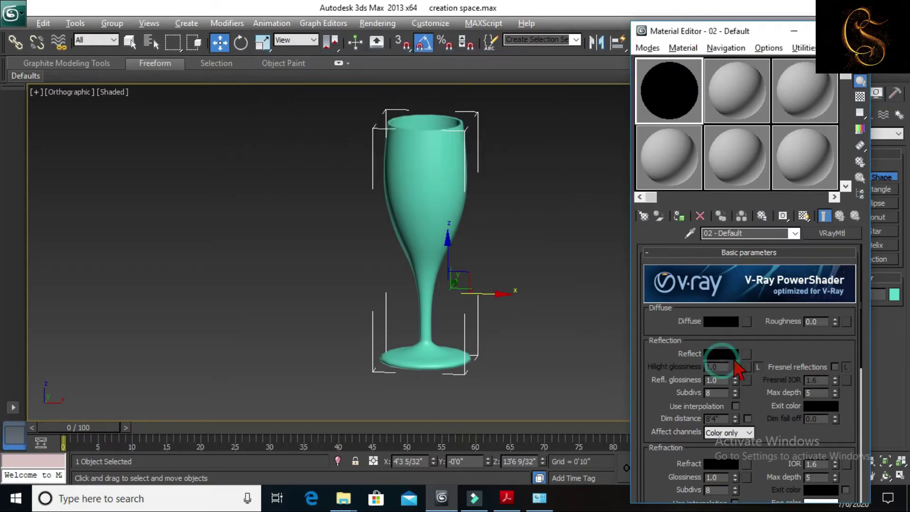
pyautogui.write('80')
pyautogui.press('Return')
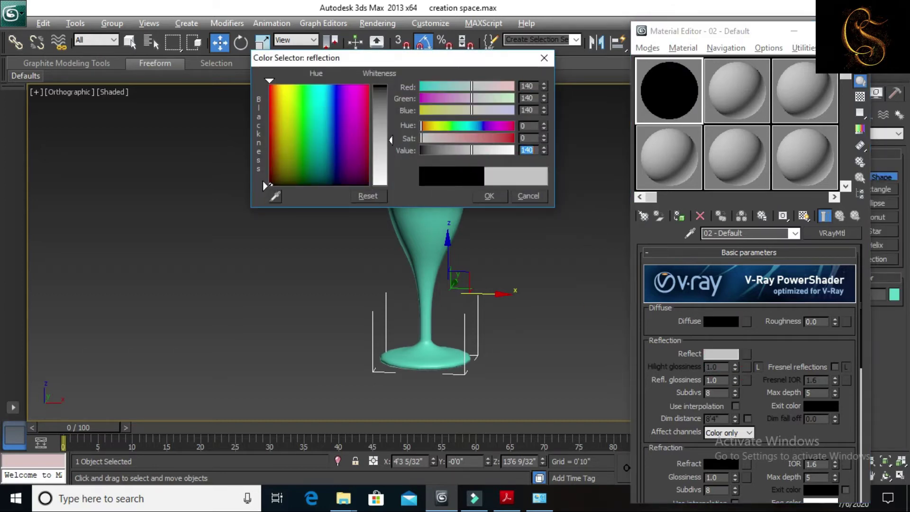
pyautogui.click(489, 196)
pyautogui.moveTo(764, 350); pyautogui.dragTo(764, 295)
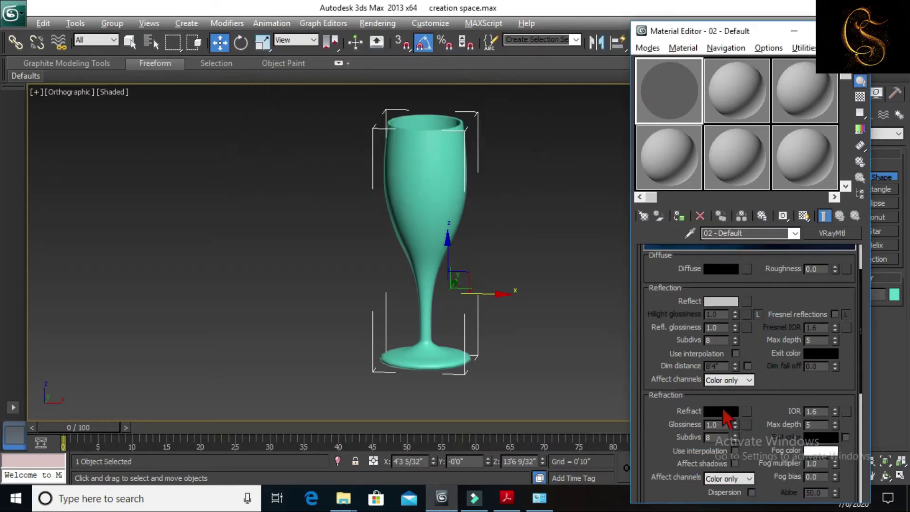
pyautogui.click(721, 411)
pyautogui.write('235')
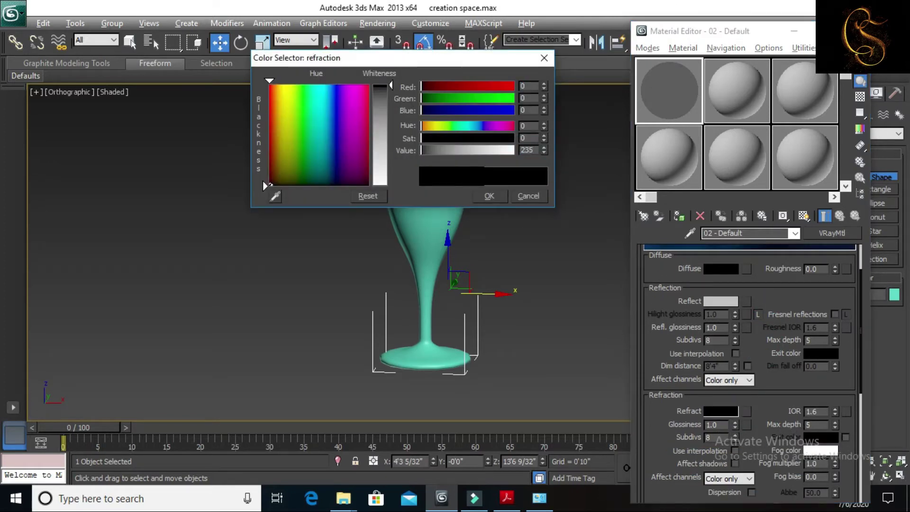
pyautogui.press('Return')
pyautogui.click(493, 196)
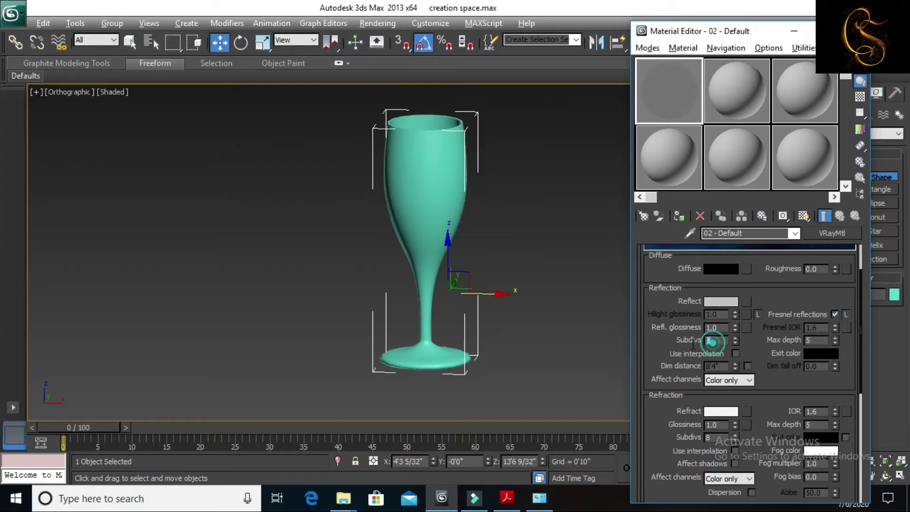
# - Review the remaining VRayMtl settings and assign the material to the wine glass
pyautogui.scroll(-2, 780, 371)
pyautogui.scroll(-2, 775, 369)
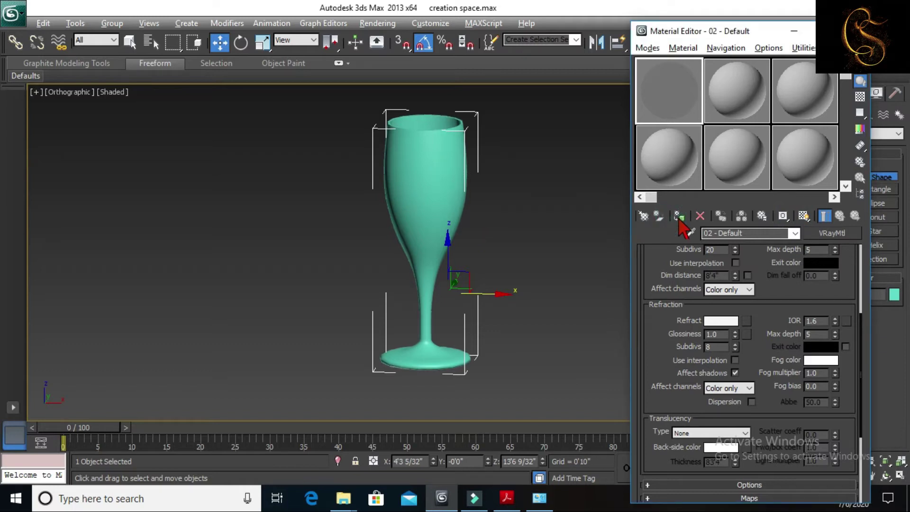
pyautogui.scroll(2, 535, 233)
pyautogui.click(678, 216)
pyautogui.click(804, 216)
pyautogui.scroll(-2, 471, 233)
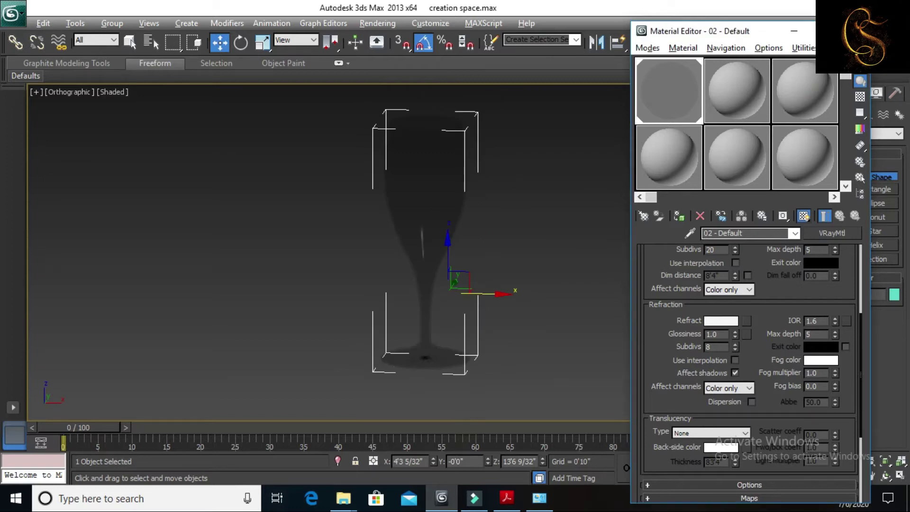
# - Close the material editor and toggle the profile spline's rendering options
pyautogui.press('m')
pyautogui.click(818, 93)
pyautogui.click(825, 189)
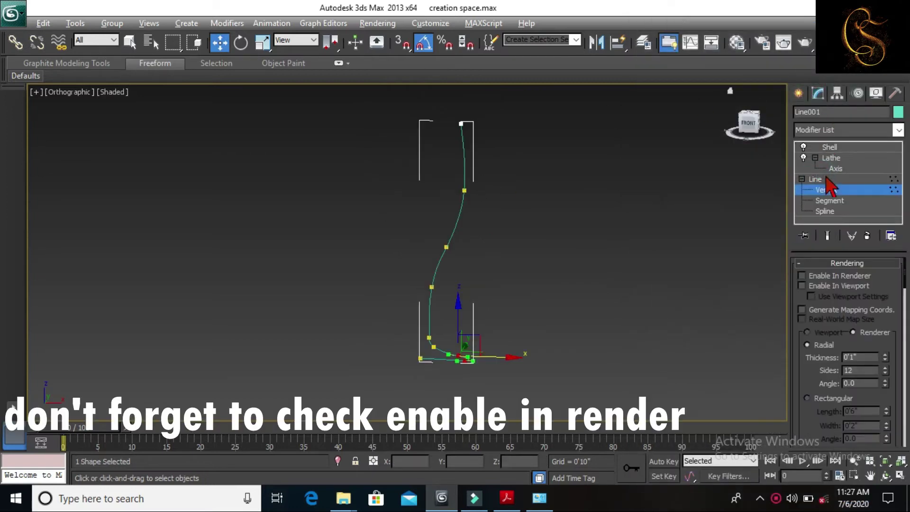
pyautogui.click(802, 285)
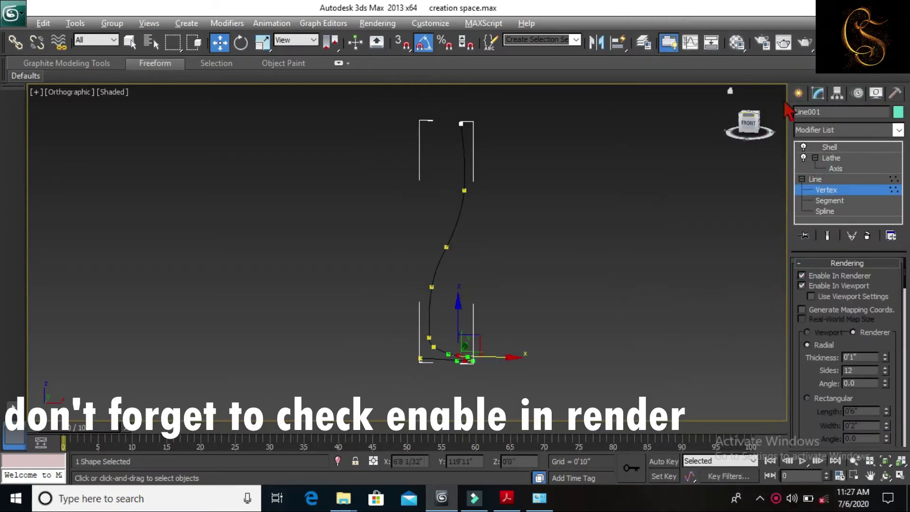
pyautogui.click(799, 93)
# - Frame the glass in the VRayPhysicalCamera001 view with safe frame on and run a test render
pyautogui.press('c')
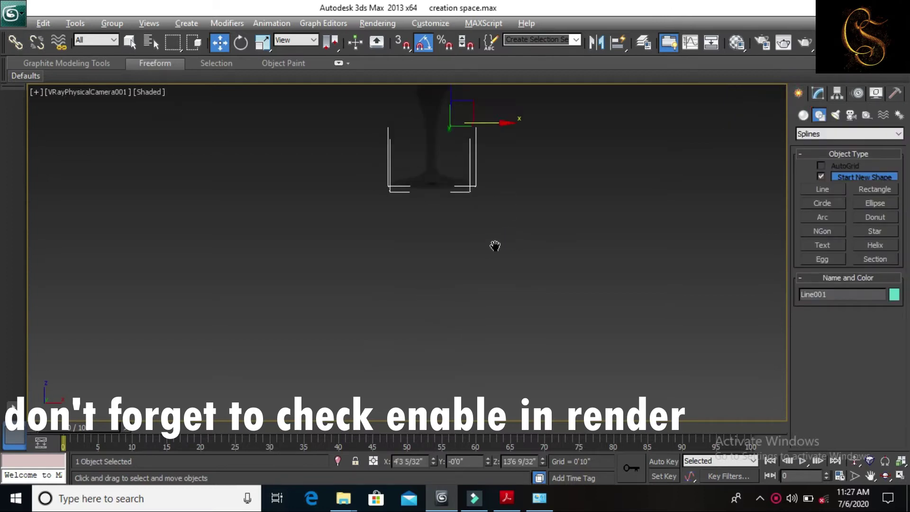
pyautogui.moveTo(558, 154); pyautogui.dragTo(514, 281, button='middle')
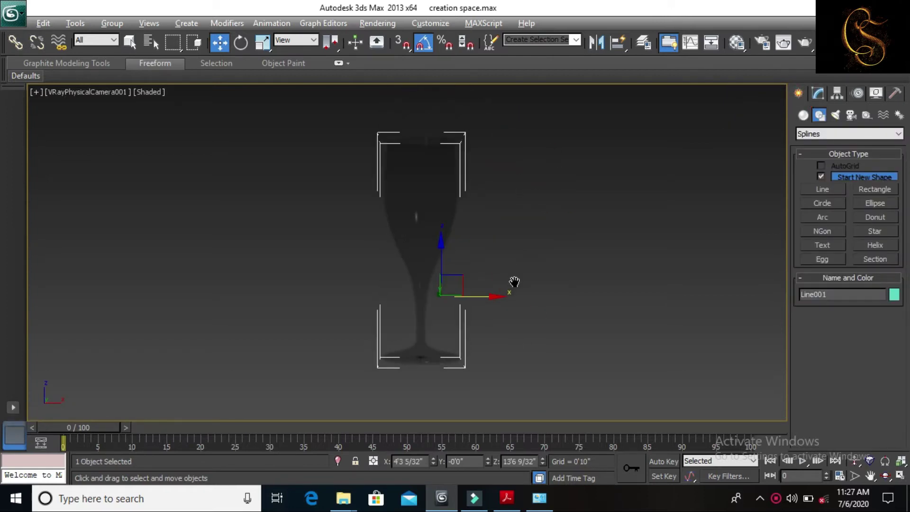
pyautogui.hotkey('shift', 'f')
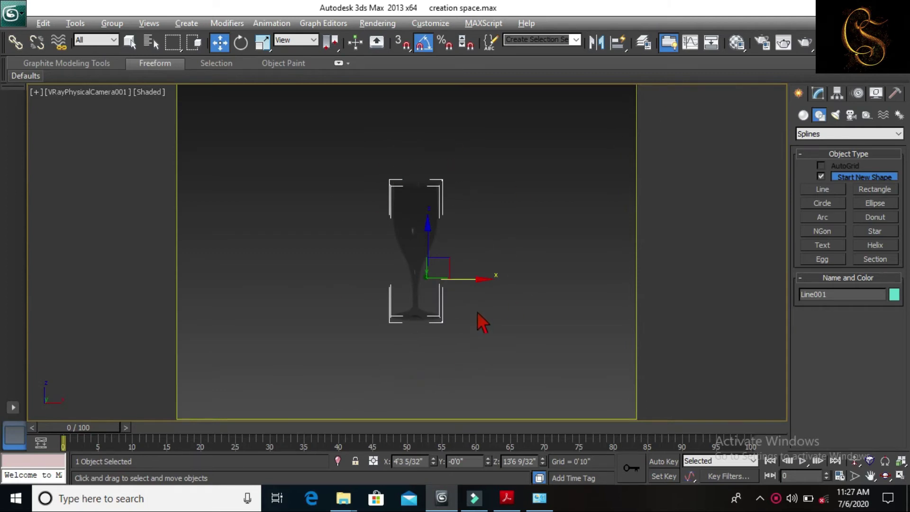
pyautogui.click(805, 43)
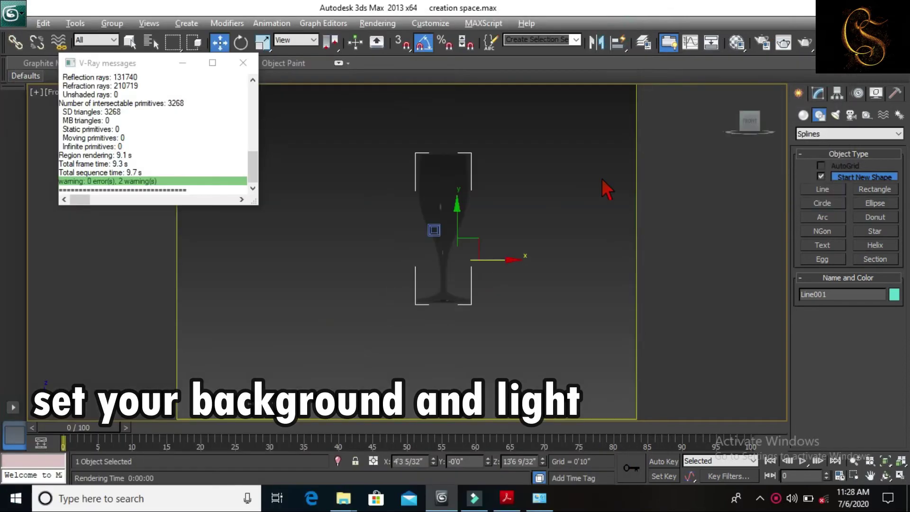
pyautogui.click(243, 63)
# - Create a thin flat box as the floor and align it to the glass
pyautogui.keyDown('alt'); pyautogui.moveTo(644, 231); pyautogui.dragTo(495, 224, button='middle'); pyautogui.keyUp('alt')
pyautogui.click(804, 115)
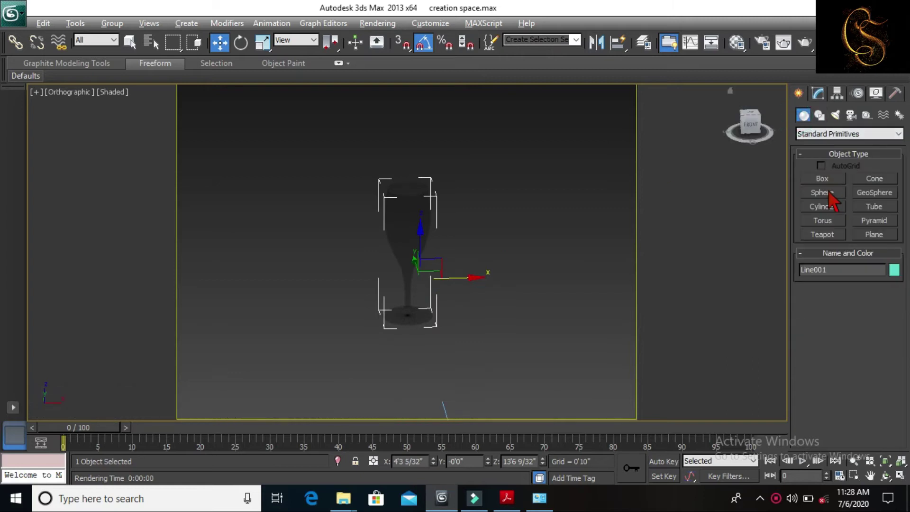
pyautogui.click(822, 178)
pyautogui.moveTo(481, 323); pyautogui.dragTo(635, 387)
pyautogui.click(635, 387)
pyautogui.hotkey('alt', 'a')
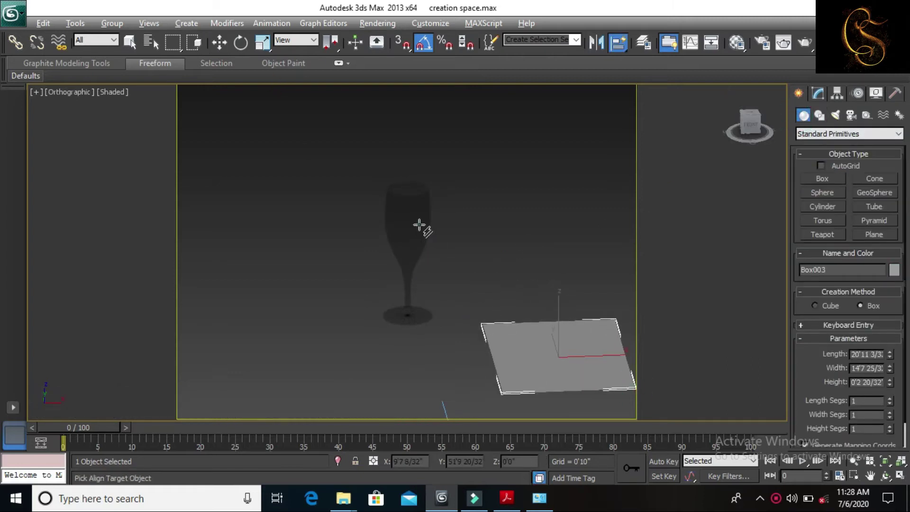
pyautogui.click(419, 226)
pyautogui.press('e')
# - Shift-copy the floor box upward and rotate the copy upright into a backdrop wall
pyautogui.moveTo(420, 225)
pyautogui.keyDown('alt'); pyautogui.mouseDown(button='middle')
pyautogui.moveTo(416, 277)
pyautogui.moveTo(284, 95)
pyautogui.mouseUp(button='middle'); pyautogui.keyUp('alt')
pyautogui.press('w')
pyautogui.keyDown('shift'); pyautogui.moveTo(400, 254); pyautogui.dragTo(412, 180); pyautogui.keyUp('shift')
pyautogui.press('Return')
pyautogui.click(241, 42)
pyautogui.press('w')
pyautogui.moveTo(412, 223)
pyautogui.mouseDown()
pyautogui.moveTo(412, 180)
pyautogui.moveTo(366, 112)
pyautogui.mouseUp()
# - Add a VRay plane light above the glass and raise it higher
pyautogui.click(835, 115)
pyautogui.click(849, 133)
pyautogui.click(822, 178)
pyautogui.scroll(-3, 563, 260)
pyautogui.moveTo(564, 260); pyautogui.dragTo(474, 213)
pyautogui.click(220, 42)
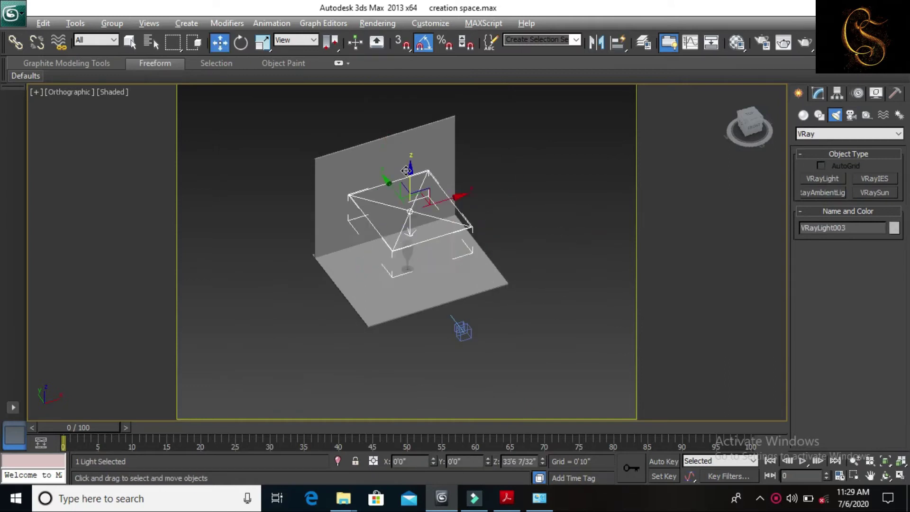
pyautogui.moveTo(406, 171); pyautogui.dragTo(406, 141)
pyautogui.click(818, 93)
pyautogui.scroll(-3, 849, 332)
# - Give the floor and backdrop wall the same cream object colour
pyautogui.click(427, 294)
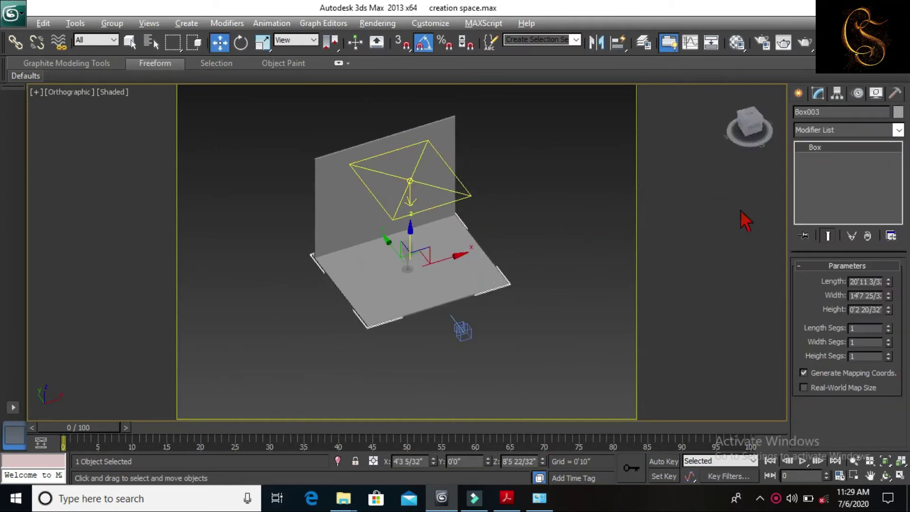
pyautogui.click(898, 112)
pyautogui.click(691, 216)
pyautogui.click(768, 328)
pyautogui.click(332, 199)
pyautogui.click(898, 112)
pyautogui.click(579, 233)
pyautogui.click(768, 328)
pyautogui.click(488, 280)
pyautogui.click(898, 112)
pyautogui.click(768, 328)
# - Select the VRay light and scale it in the orthographic view
pyautogui.press('c')
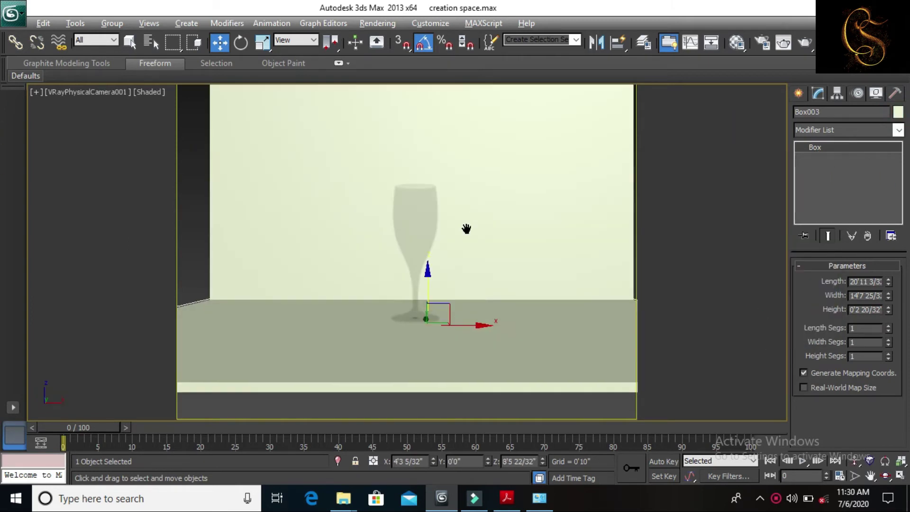
pyautogui.click(798, 93)
pyautogui.click(835, 116)
pyautogui.press('u')
pyautogui.press('r')
pyautogui.click(378, 172)
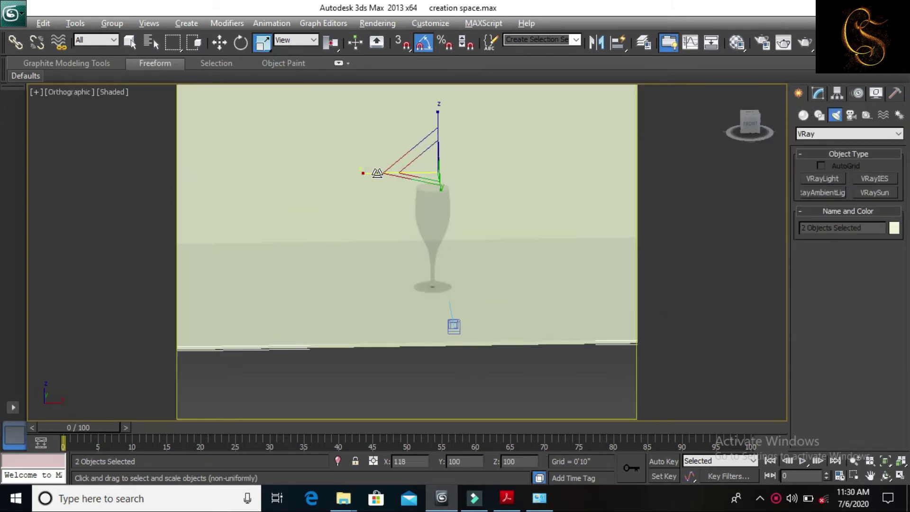
pyautogui.press('h')
# - Select the physical camera from the scene list and set its zoom factor to 1.36
pyautogui.click(147, 172)
pyautogui.click(286, 434)
pyautogui.press('c')
pyautogui.press('w')
pyautogui.click(818, 93)
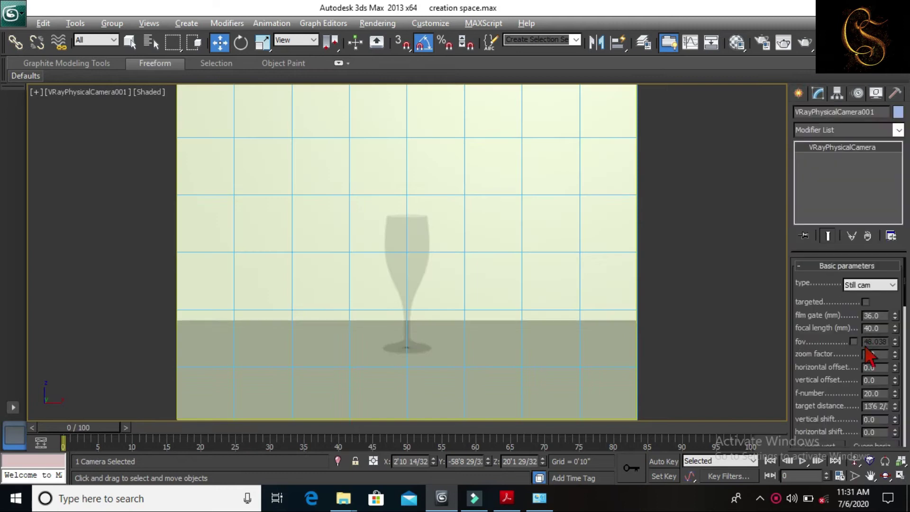
pyautogui.scroll(4, 486, 300)
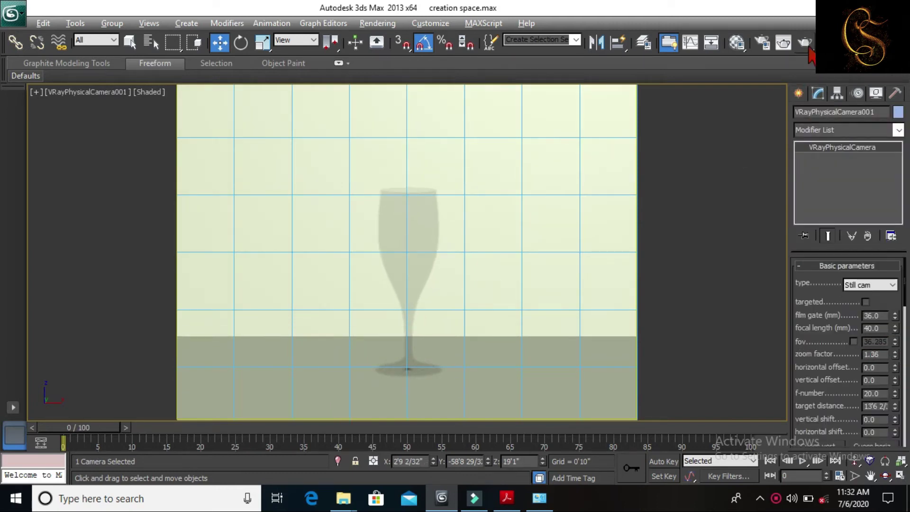
pyautogui.click(806, 48)
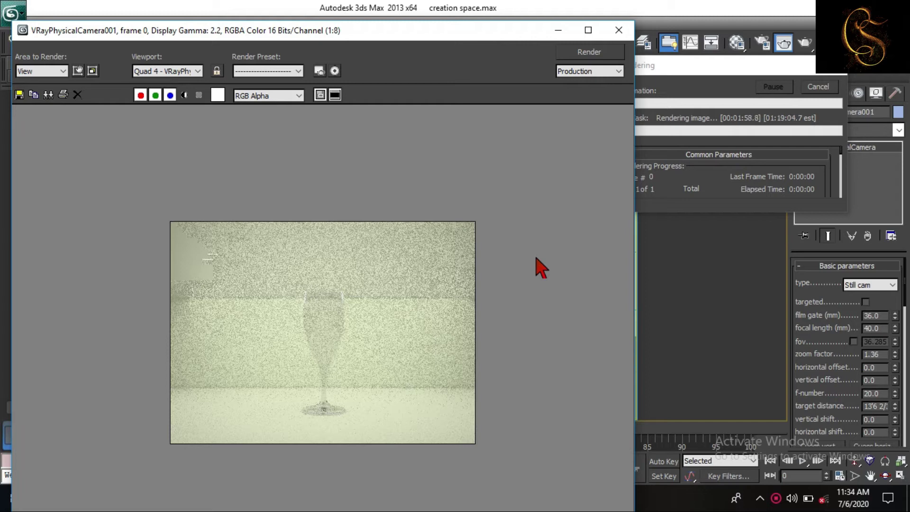
# - Follow the production render to completion, switching between progress dialog and frame buffer
pyautogui.click(709, 190)
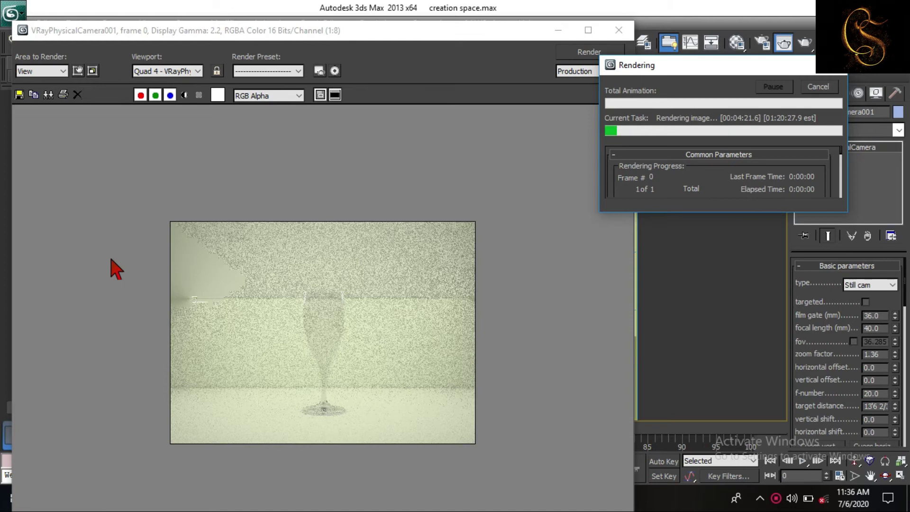
pyautogui.keyDown('ctrl'); pyautogui.click(161, 251); pyautogui.keyUp('ctrl')
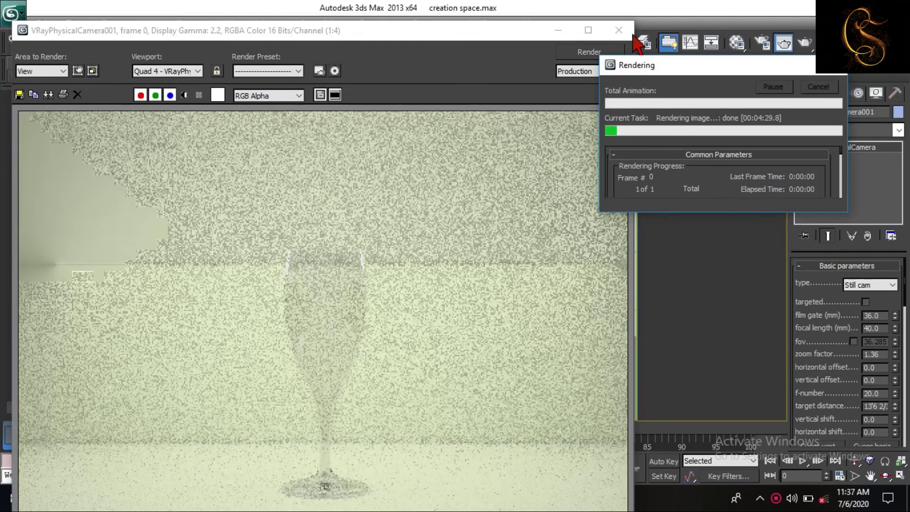
# - Close the render, then rotate the VRay light and move it toward the backdrop wall
pyautogui.click(618, 29)
pyautogui.press('t')
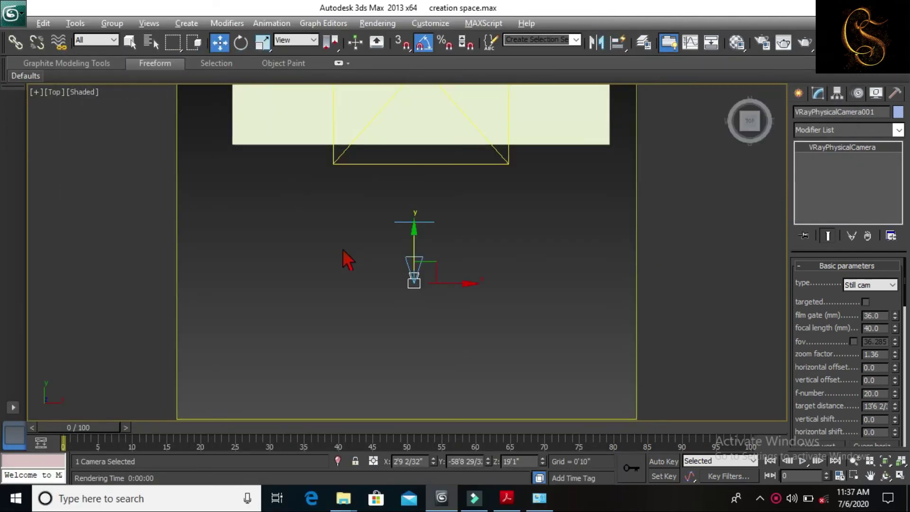
pyautogui.click(375, 164)
pyautogui.keyDown('alt'); pyautogui.moveTo(402, 157); pyautogui.dragTo(332, 123, button='middle'); pyautogui.keyUp('alt')
pyautogui.press('e')
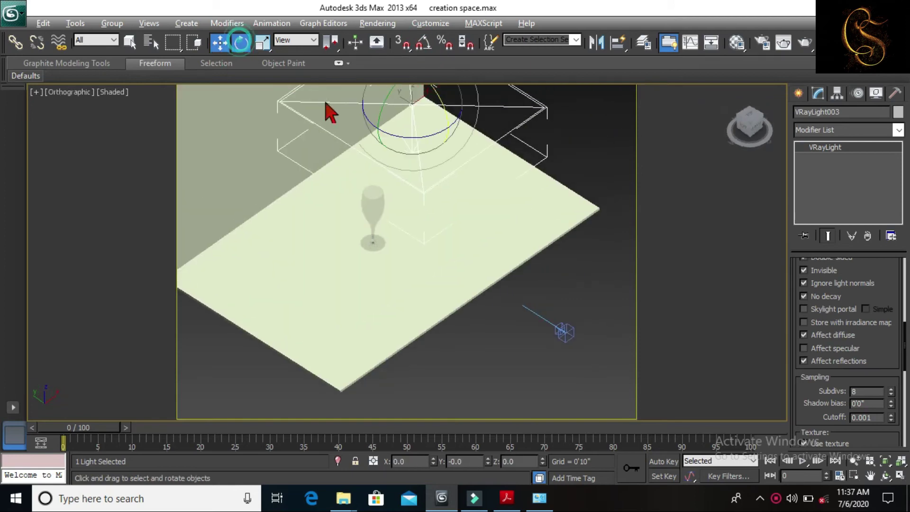
pyautogui.scroll(3, 379, 235)
pyautogui.press('w')
pyautogui.moveTo(402, 169); pyautogui.dragTo(406, 197)
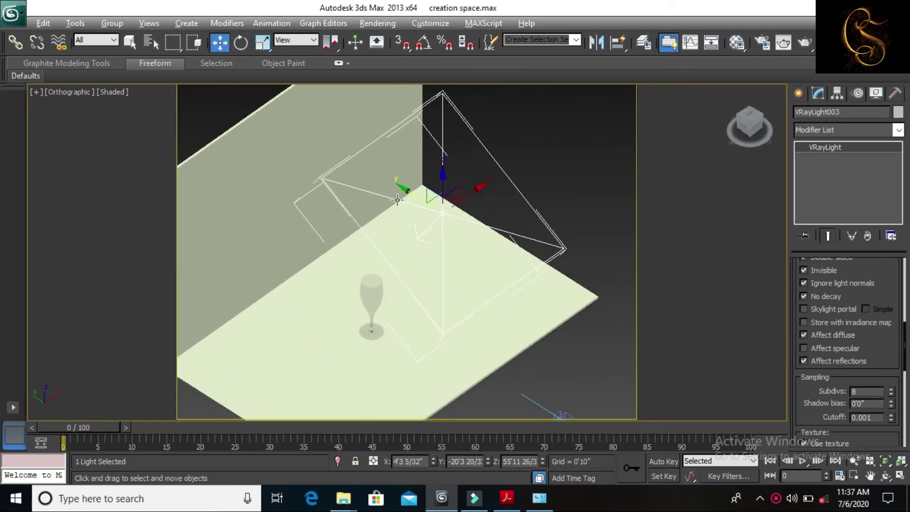
# - Render the camera view with Area to Render set to a Region fitted around the glass
pyautogui.press('c')
pyautogui.hotkey('shift', 'q')
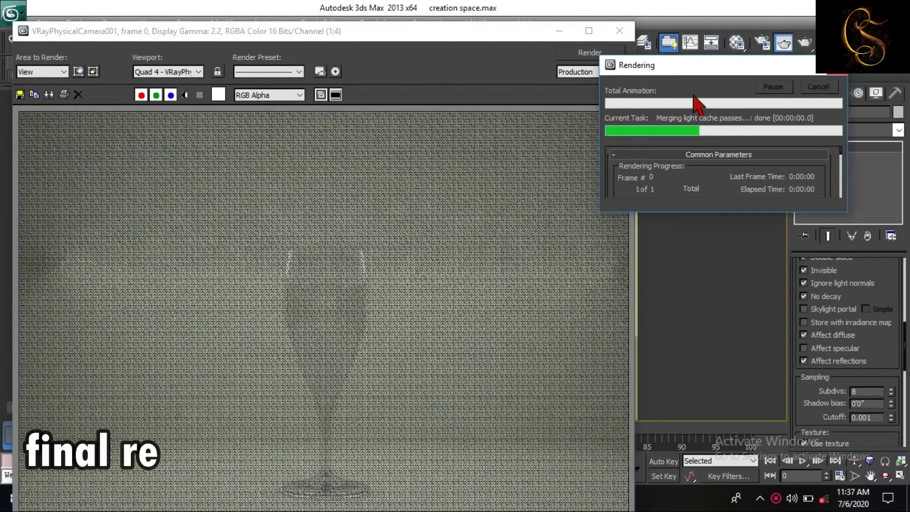
pyautogui.click(57, 72)
pyautogui.click(42, 101)
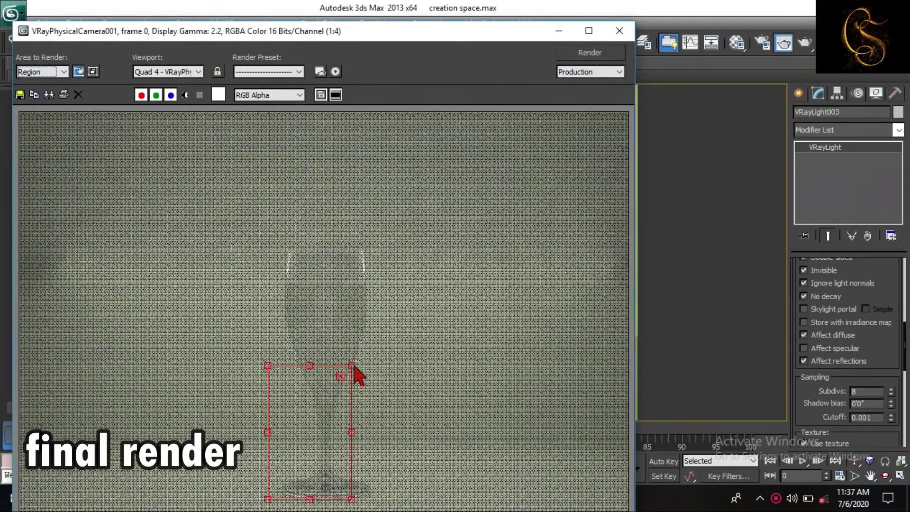
pyautogui.moveTo(375, 364)
pyautogui.mouseDown()
pyautogui.moveTo(411, 294)
pyautogui.moveTo(417, 204)
pyautogui.mouseUp()
pyautogui.moveTo(366, 276); pyautogui.dragTo(356, 279)
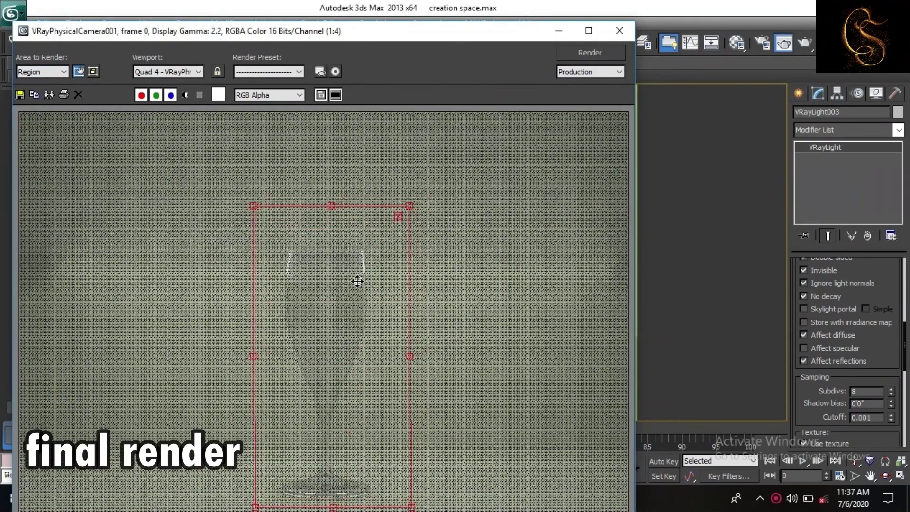
pyautogui.hotkey('shift', 'q')
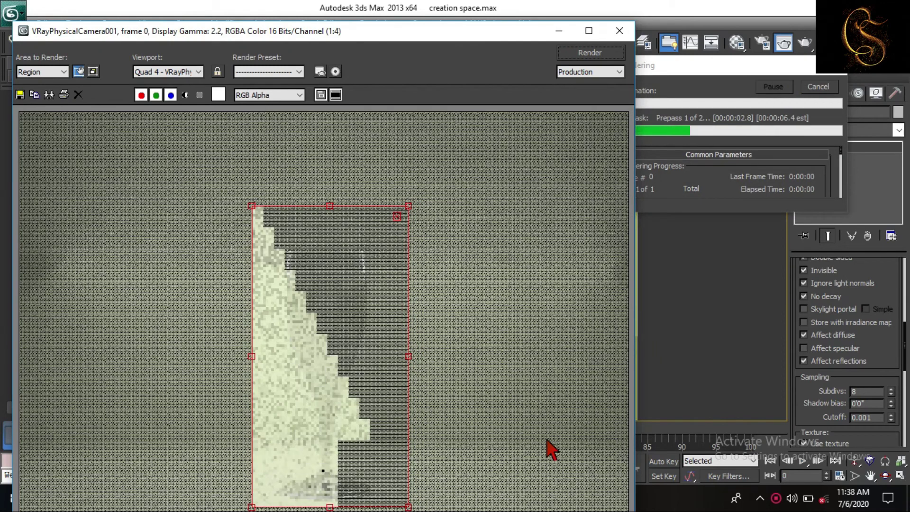
pyautogui.click(728, 158)
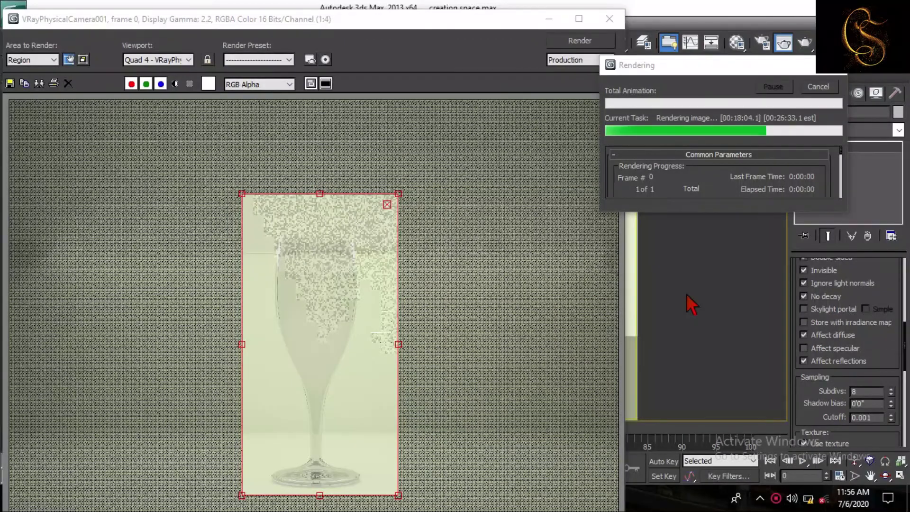
# - Watch the region render refine, alternating between the V-Ray frame buffer and progress dialog
pyautogui.click(518, 11)
pyautogui.click(692, 195)
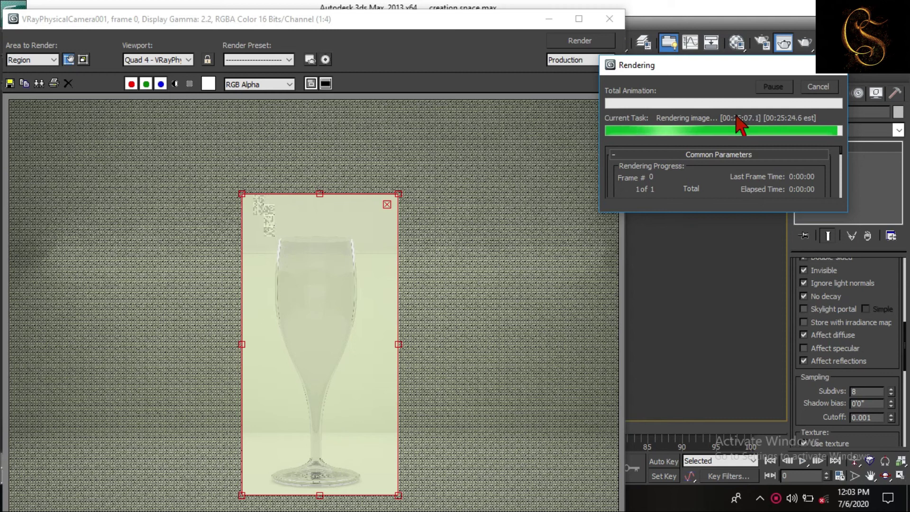
pyautogui.click(588, 99)
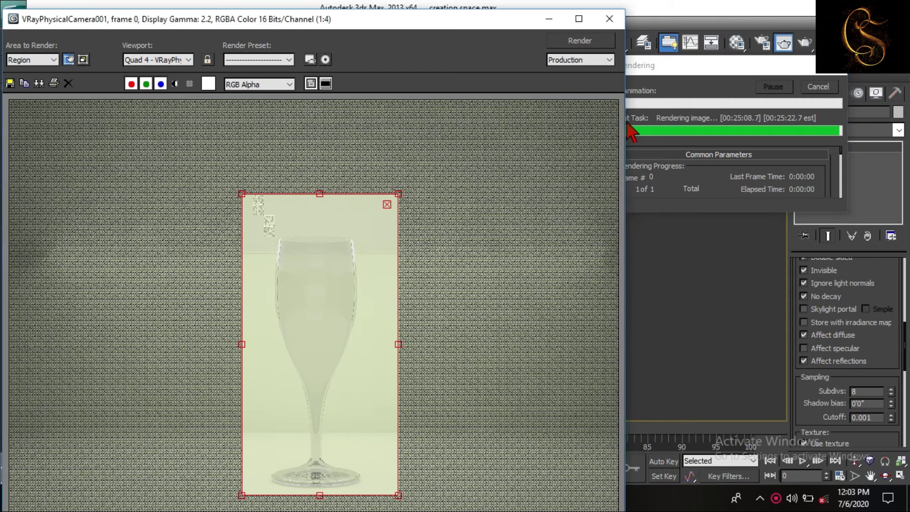
# - Zoom in and out on the finished clear-glass region render in the V-Ray frame buffer
pyautogui.click(686, 161)
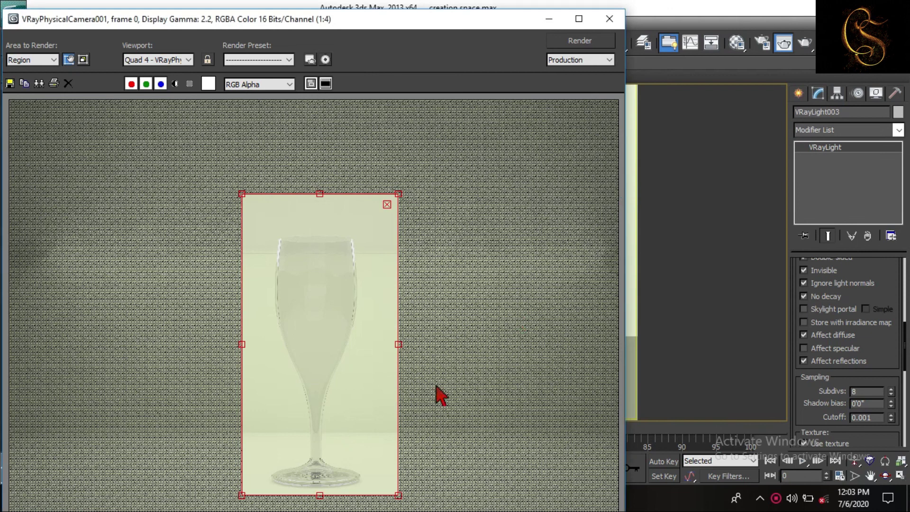
pyautogui.scroll(1, 344, 502)
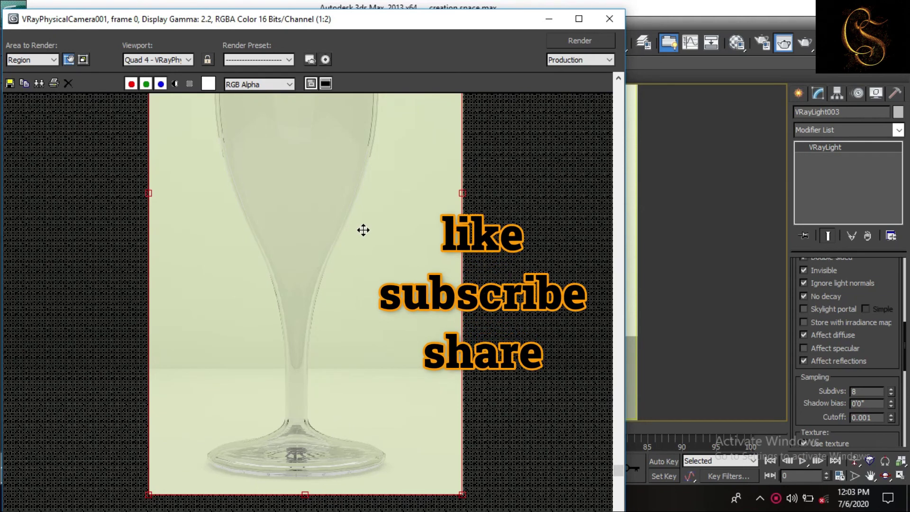
pyautogui.scroll(-1, 363, 230)
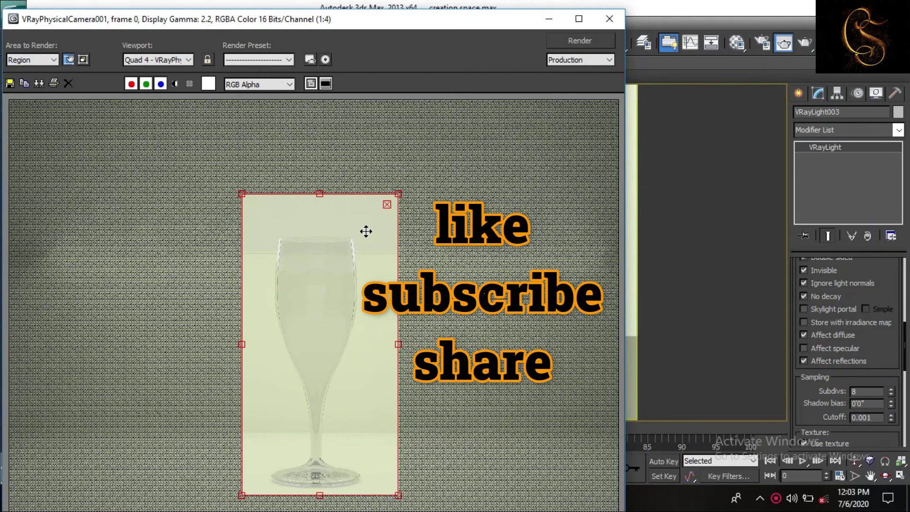
pyautogui.scroll(1, 365, 230)
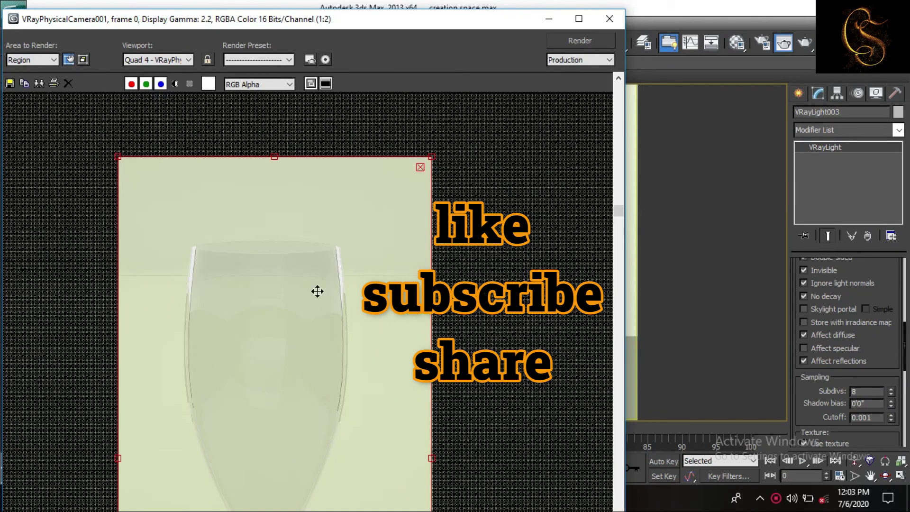
pyautogui.scroll(-1, 268, 308)
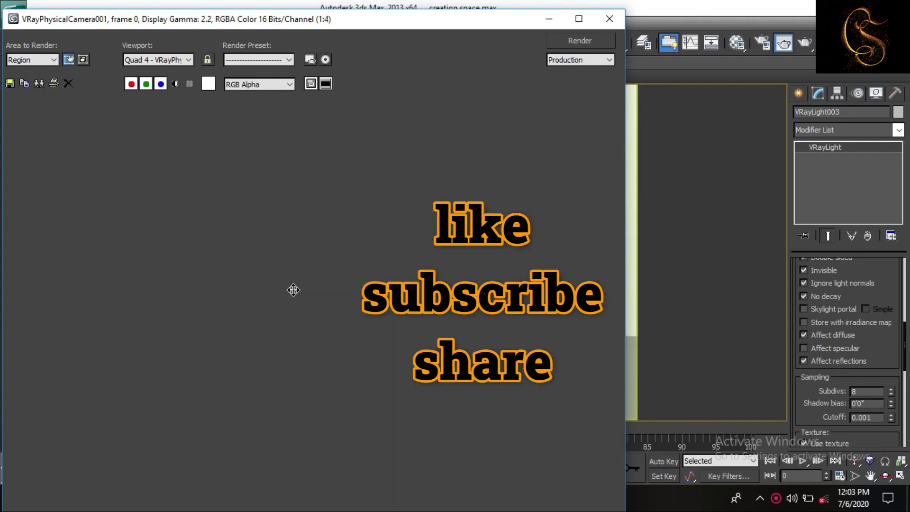